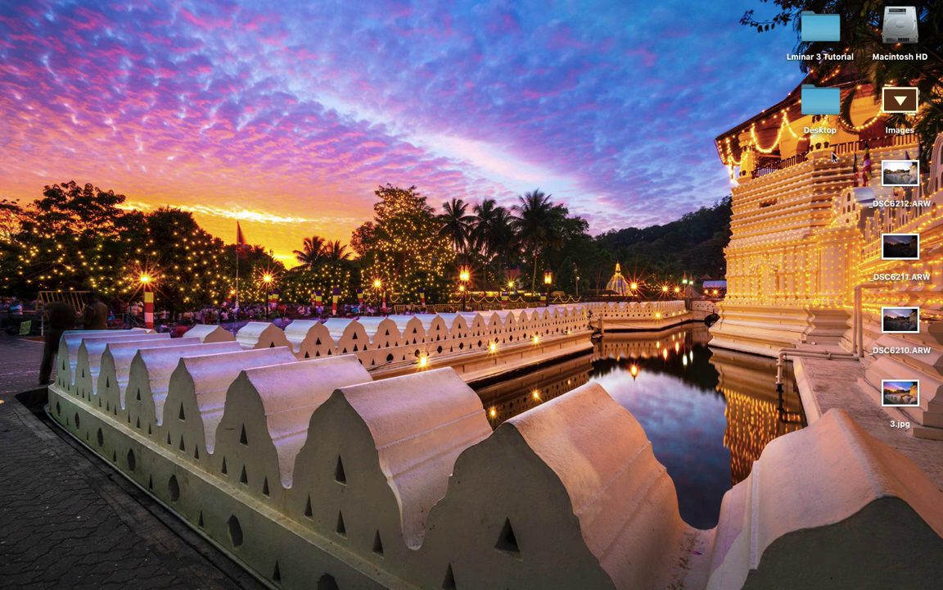
- Import the three ARW raw photos from the Desktop into the Lightroom catalog
{"action": "left_click_drag", "start_coordinate": [763, 137], "coordinate": [868, 321]}
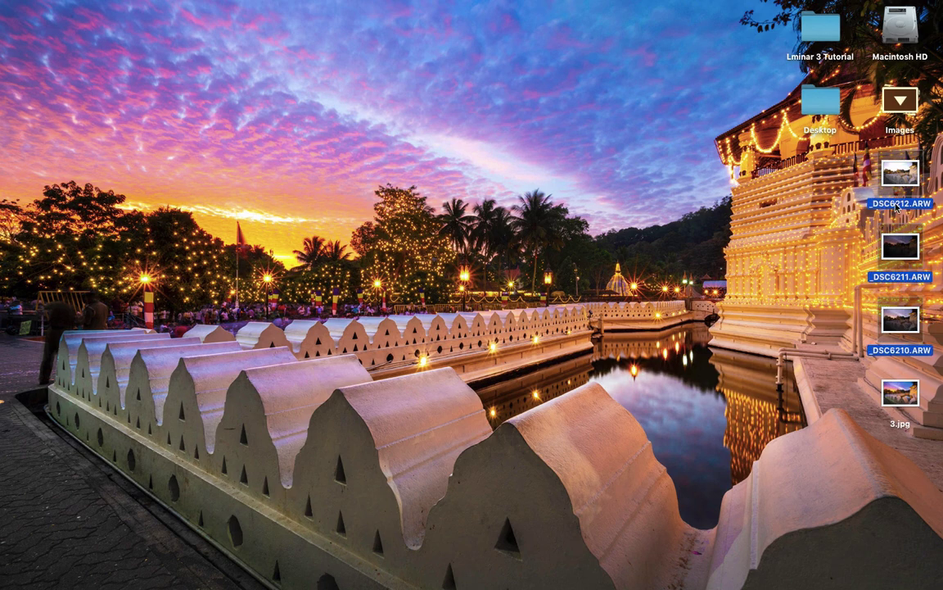
{"action": "left_click_drag", "start_coordinate": [897, 209], "coordinate": [385, 280]}
{"action": "key", "text": "super+Tab"}
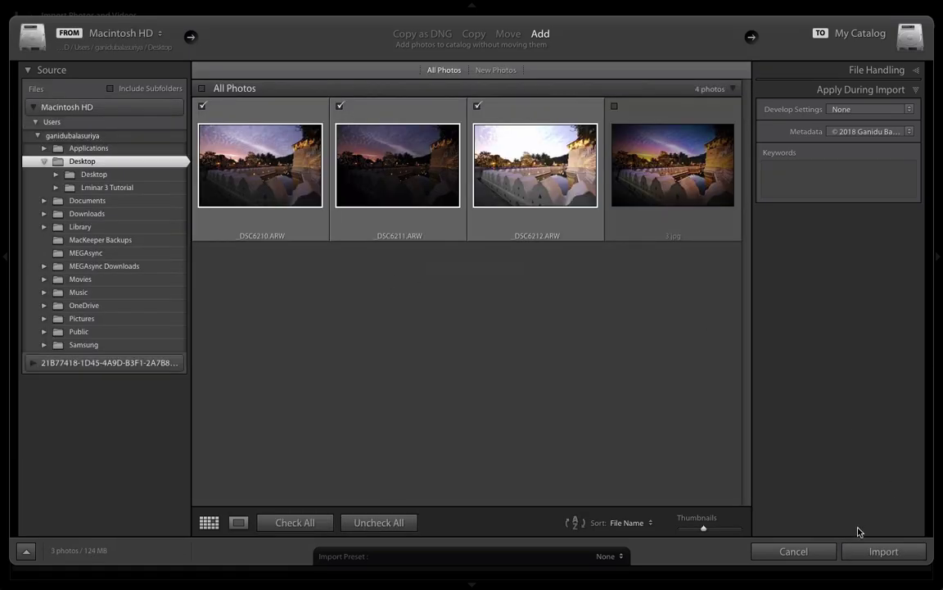
{"action": "left_click", "coordinate": [856, 551]}
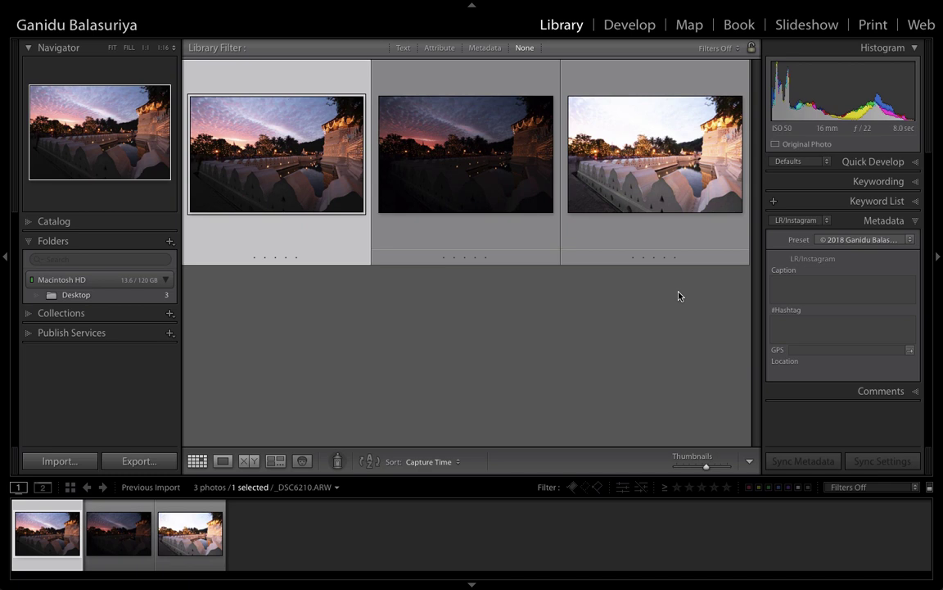
- Compare the three exposures in Loupe view, then load pink-sky _DSC6210 into Develop
{"action": "double_click", "coordinate": [472, 168]}
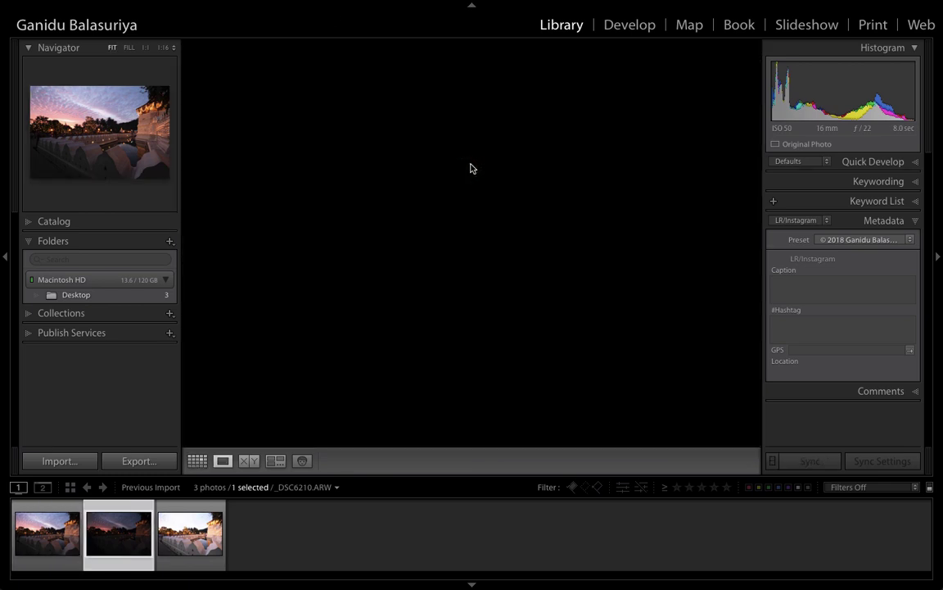
{"action": "key", "text": "Right"}
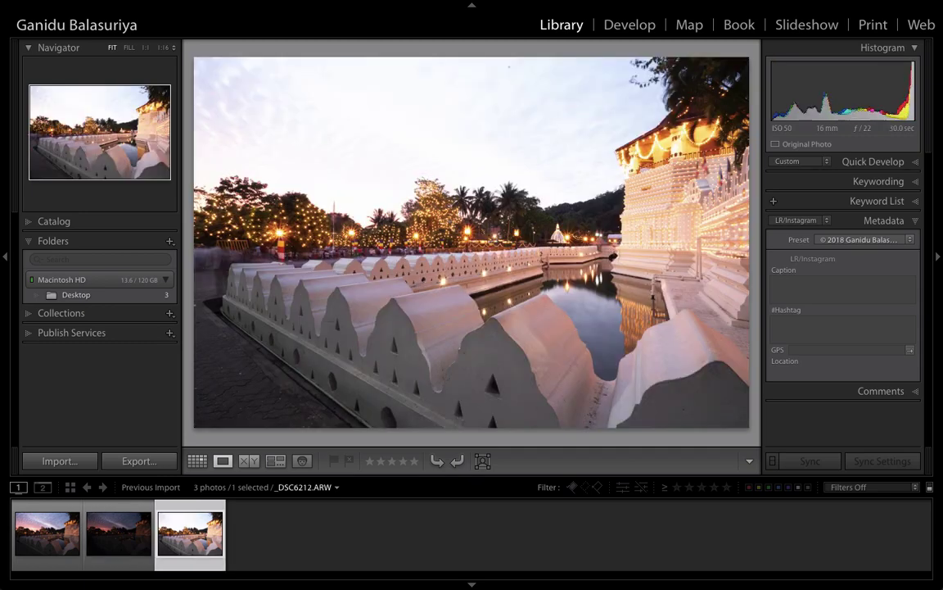
{"action": "key", "text": "Left"}
{"action": "key", "text": "Left"}
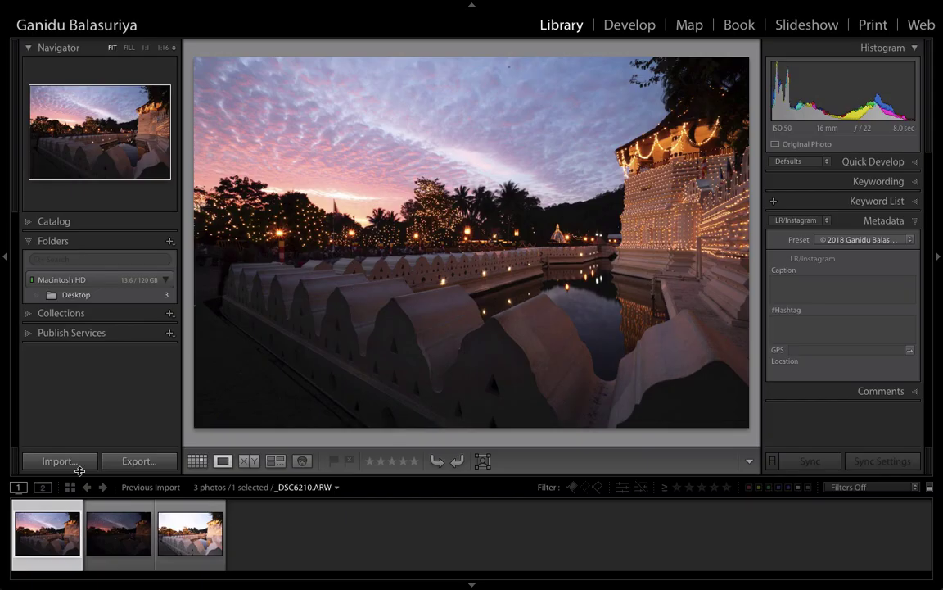
{"action": "left_click", "coordinate": [110, 530]}
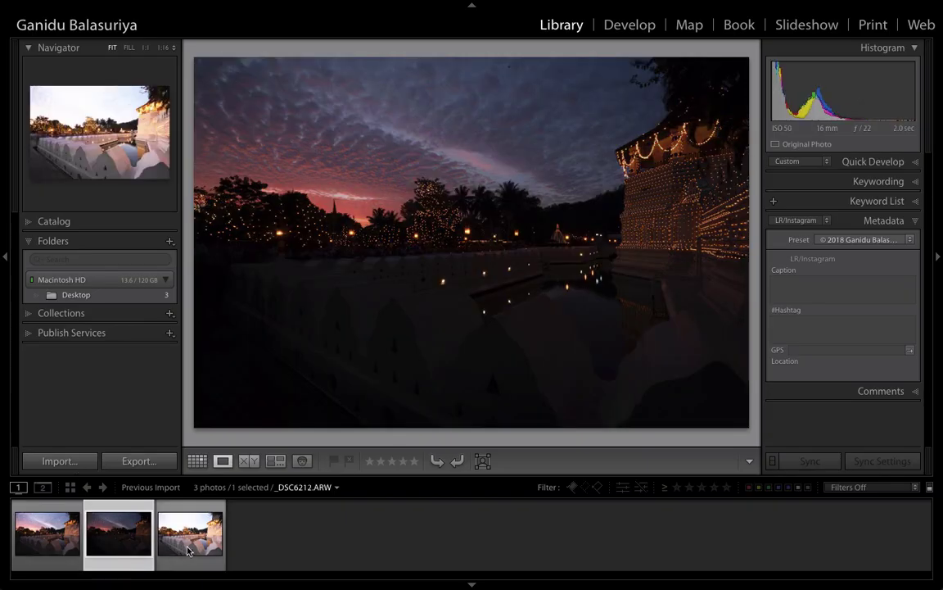
{"action": "left_click", "coordinate": [187, 549]}
{"action": "left_click", "coordinate": [33, 538]}
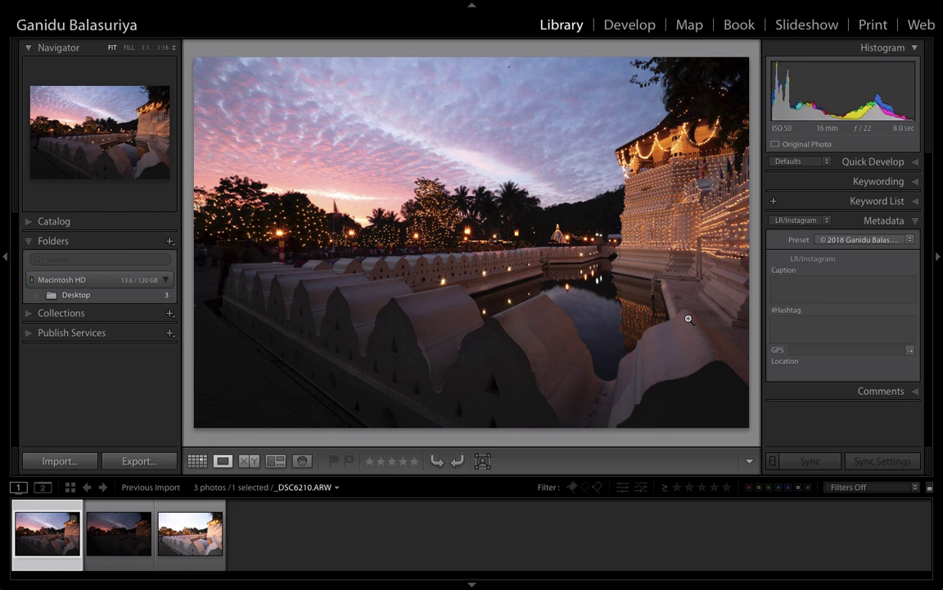
{"action": "left_click", "coordinate": [614, 31]}
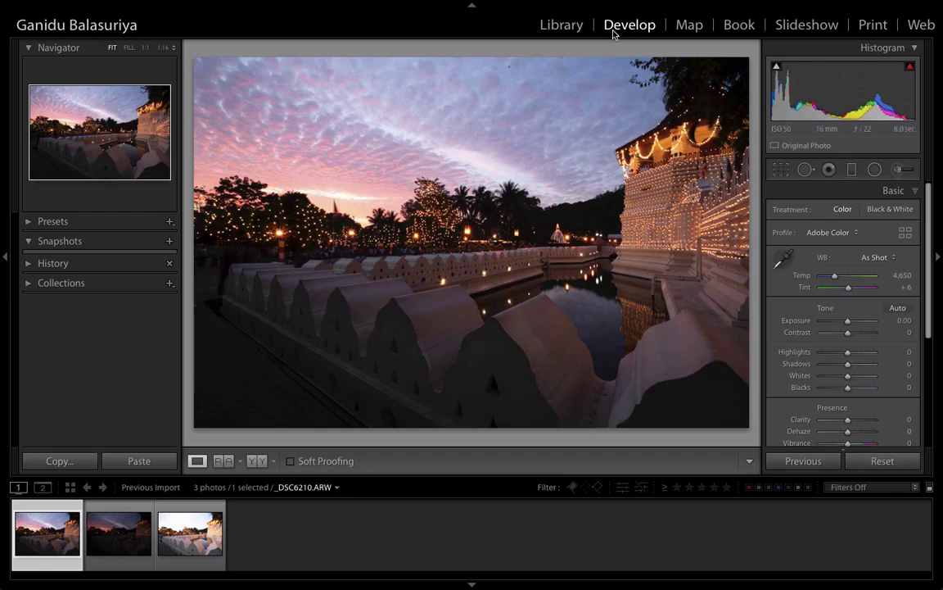
- Turn on Remove Chromatic Aberration in Lens Corrections, leaving the Sony FE 16-35mm profile on
{"action": "left_click", "coordinate": [863, 193]}
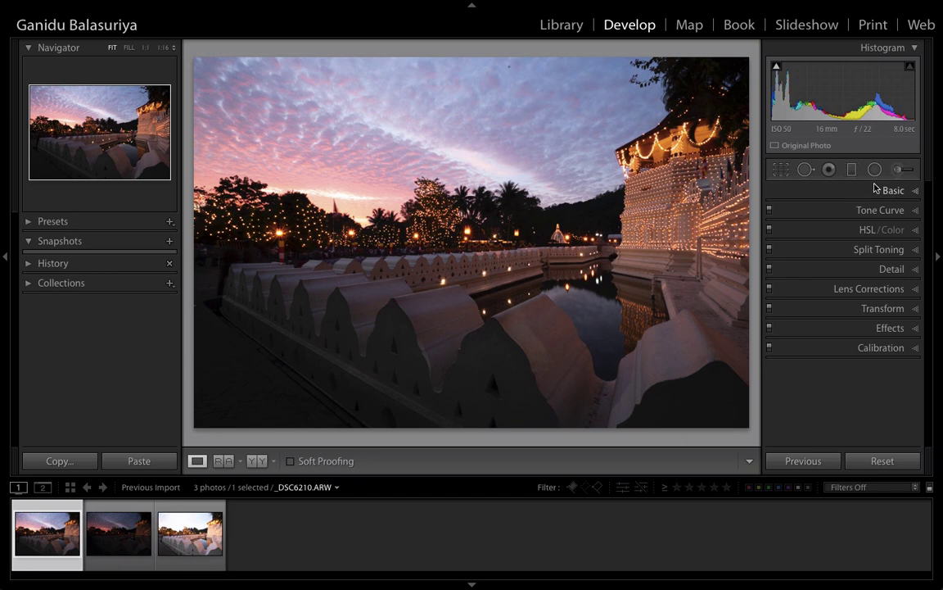
{"action": "left_click", "coordinate": [817, 288]}
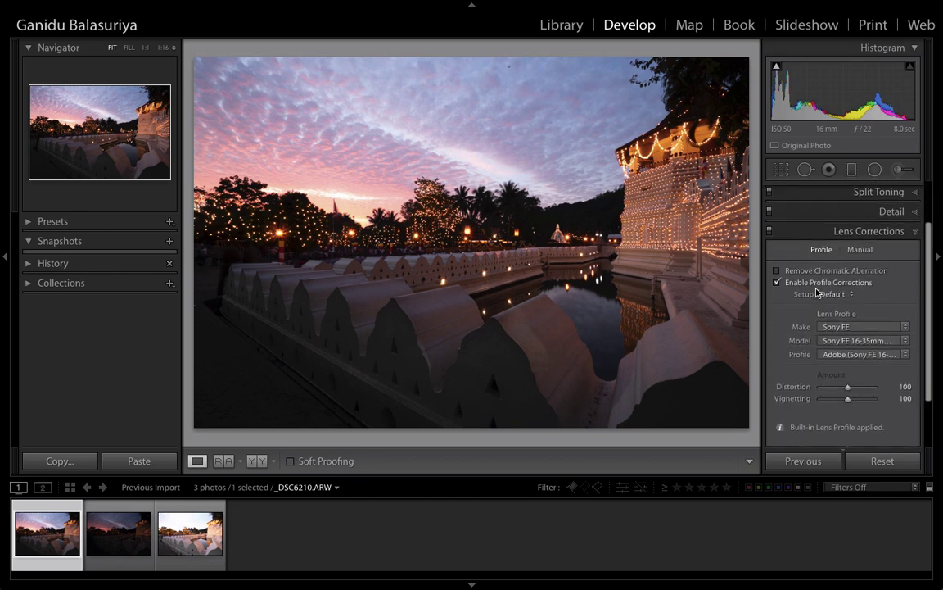
{"action": "left_click", "coordinate": [786, 270]}
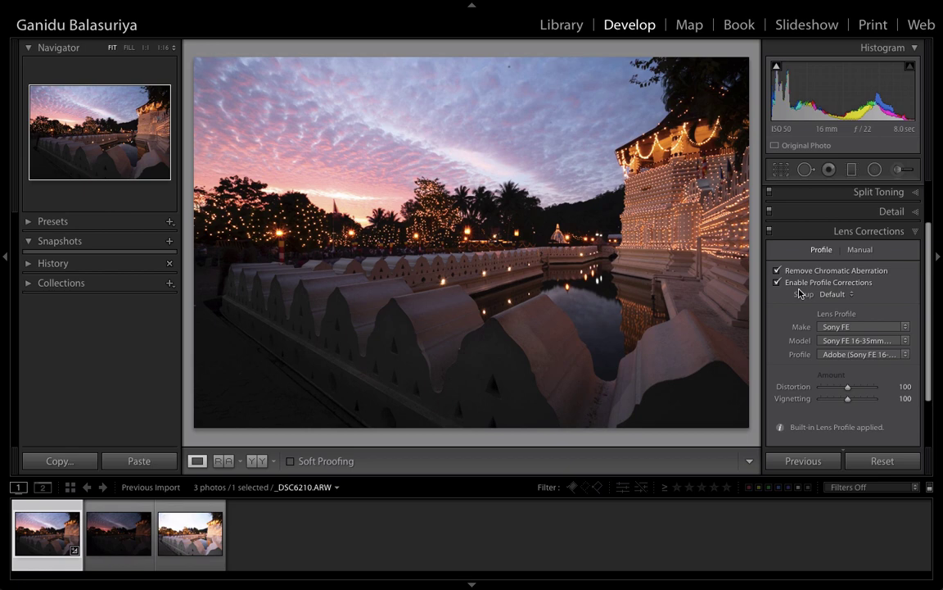
{"action": "left_click", "coordinate": [807, 231]}
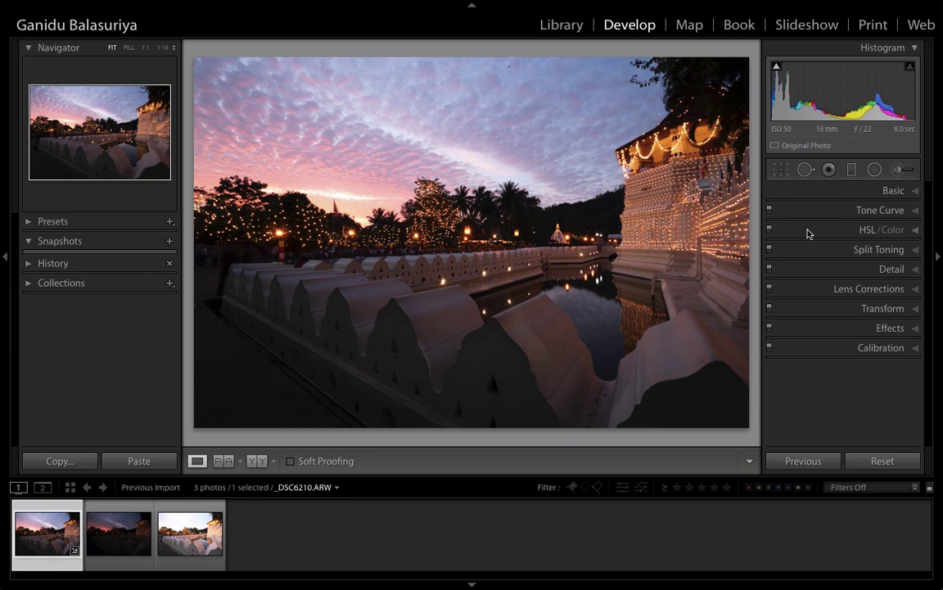
- Warm the white balance Temp to 5,000 in the Basic panel
{"action": "left_click", "coordinate": [833, 193]}
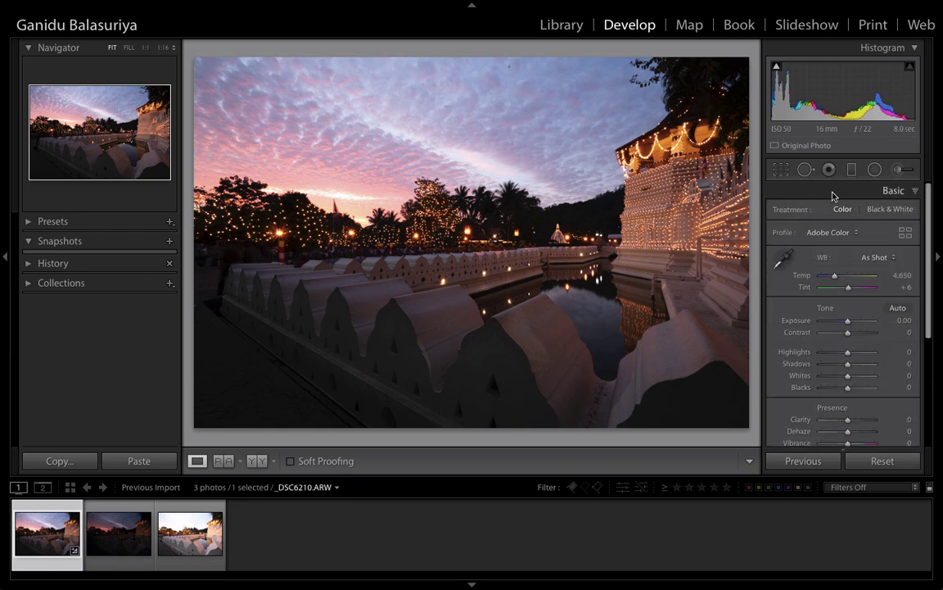
{"action": "left_click", "coordinate": [834, 279]}
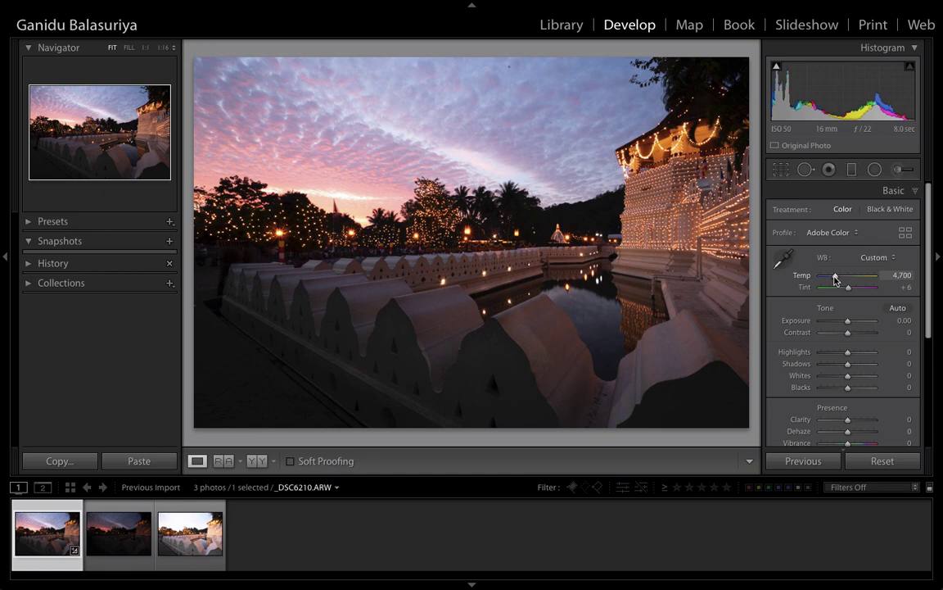
{"action": "key", "text": "Up"}
{"action": "key", "text": "Up"}
{"action": "key", "text": "Up"}
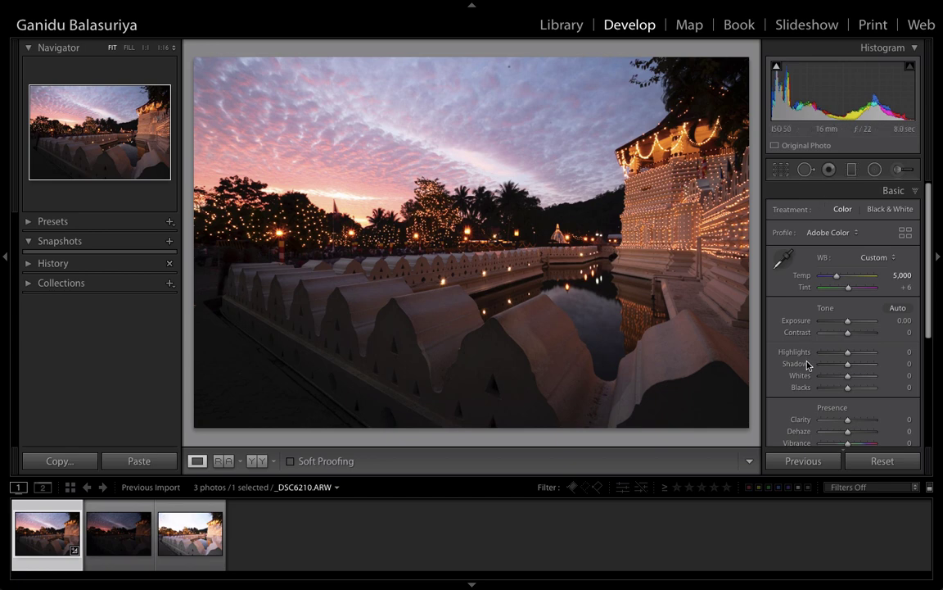
- Set Shadows to +36, Highlights to -100 and Whites to about +31 without clipping
{"action": "left_click_drag", "start_coordinate": [848, 366], "coordinate": [875, 366]}
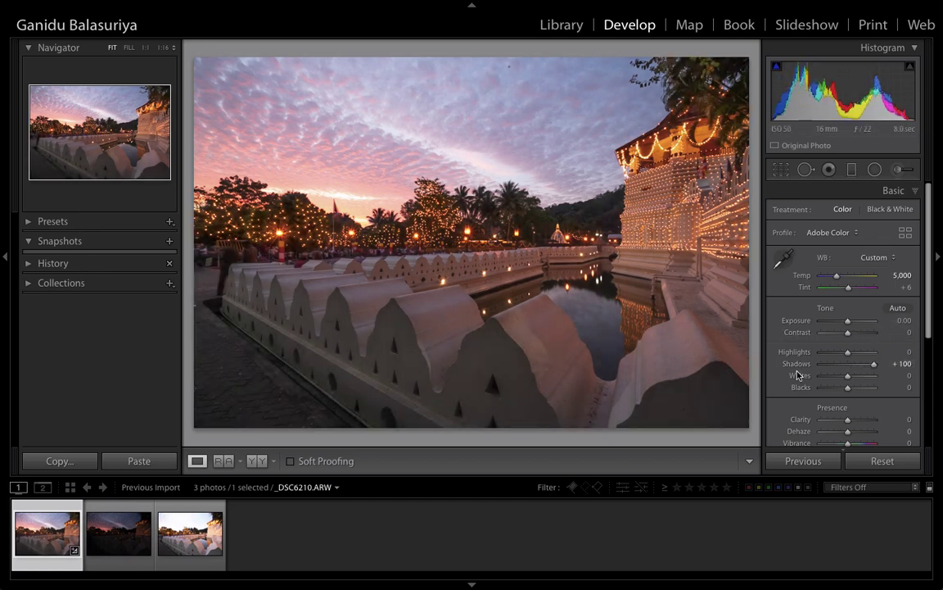
{"action": "left_click_drag", "start_coordinate": [874, 364], "coordinate": [858, 374]}
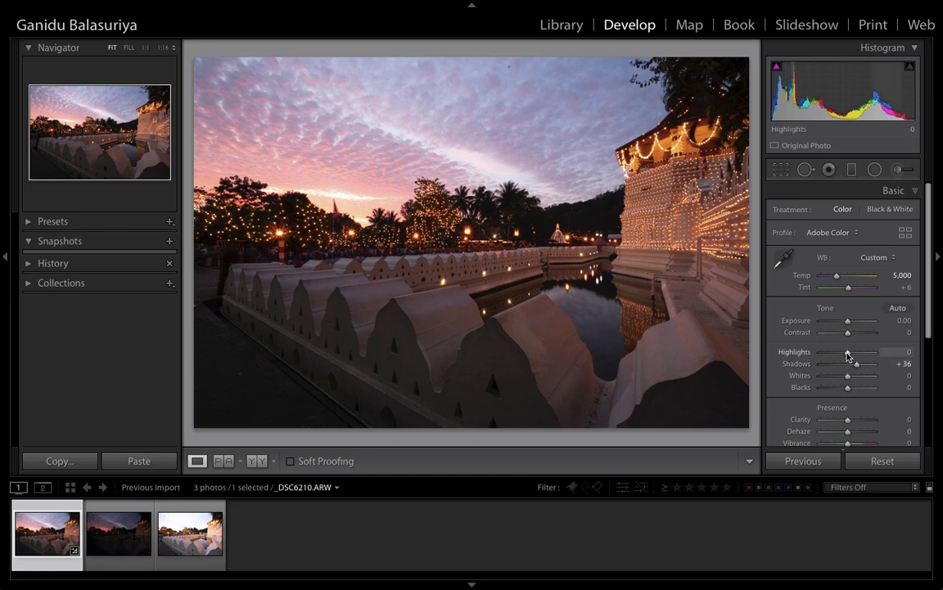
{"action": "left_click_drag", "start_coordinate": [847, 355], "coordinate": [800, 362]}
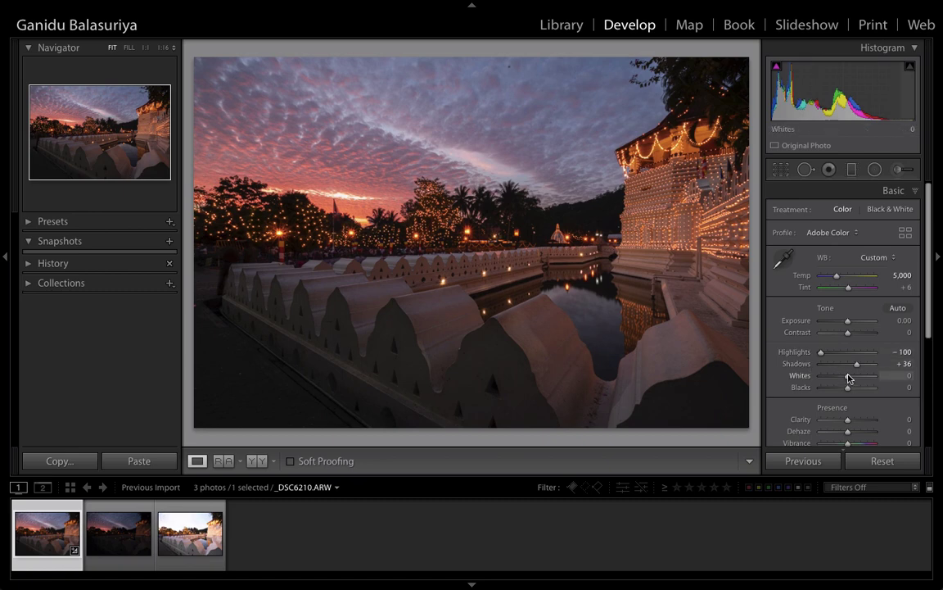
{"action": "key", "text": "alt"}
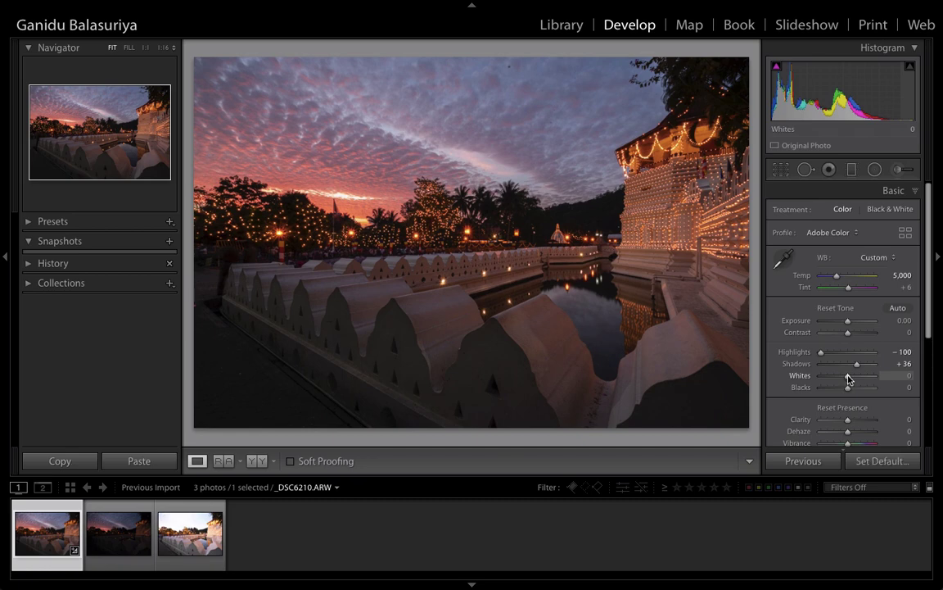
{"action": "left_click_drag", "start_coordinate": [848, 379], "coordinate": [859, 378]}
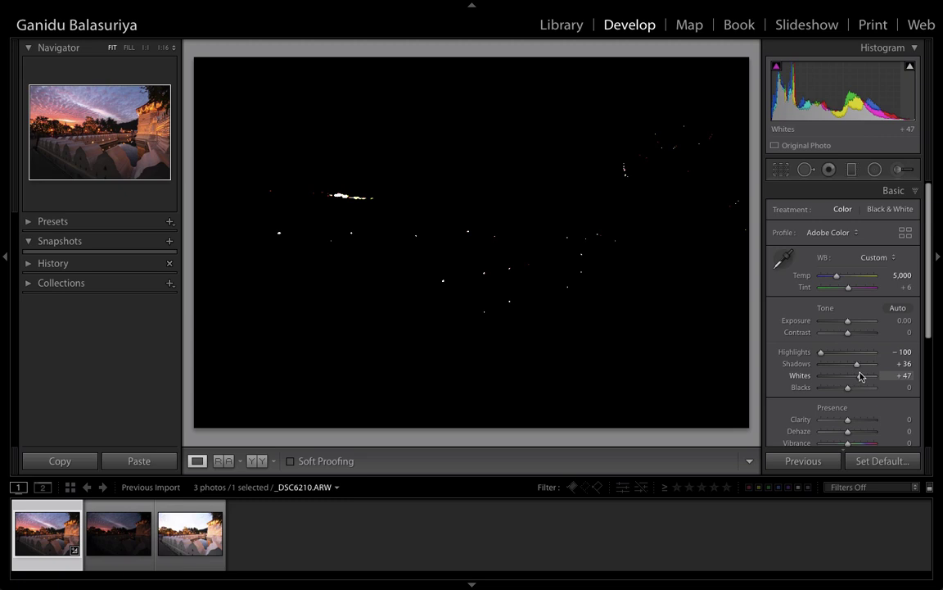
{"action": "left_click_drag", "start_coordinate": [861, 379], "coordinate": [861, 375]}
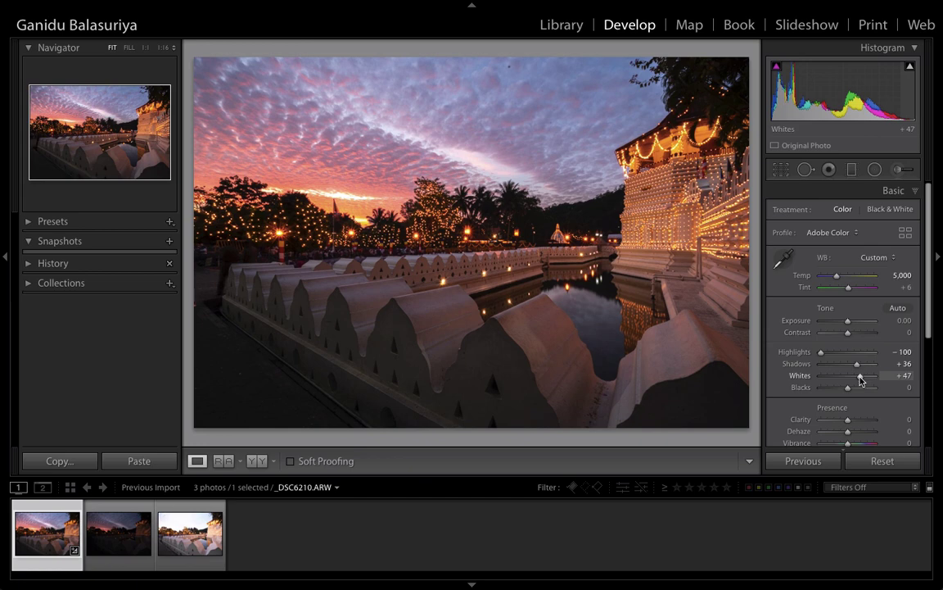
{"action": "key", "text": "alt"}
{"action": "left_click_drag", "start_coordinate": [861, 377], "coordinate": [856, 383]}
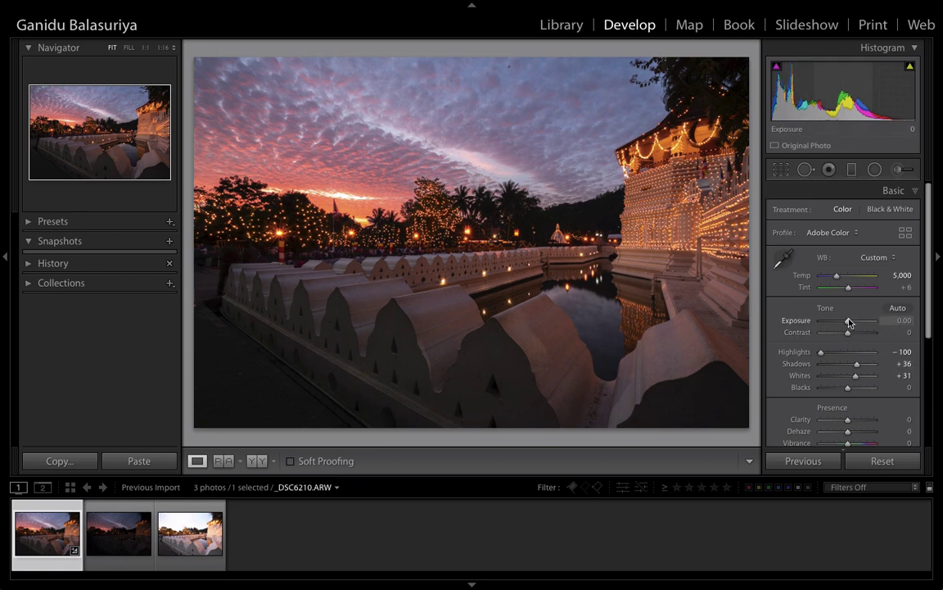
- Raise Exposure to +0.30 by scrolling over the Exposure slider
{"action": "scroll", "coordinate": [850, 322], "scroll_direction": "up", "scroll_amount": 3}
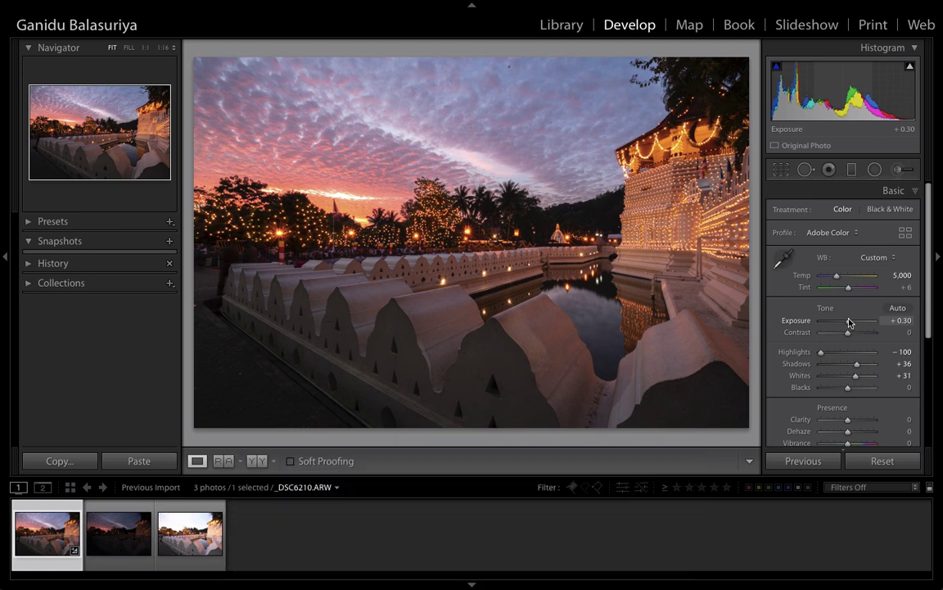
- Draw a graduated filter down across the sky with Temp −35 and Clarity 32
{"action": "left_click", "coordinate": [852, 170]}
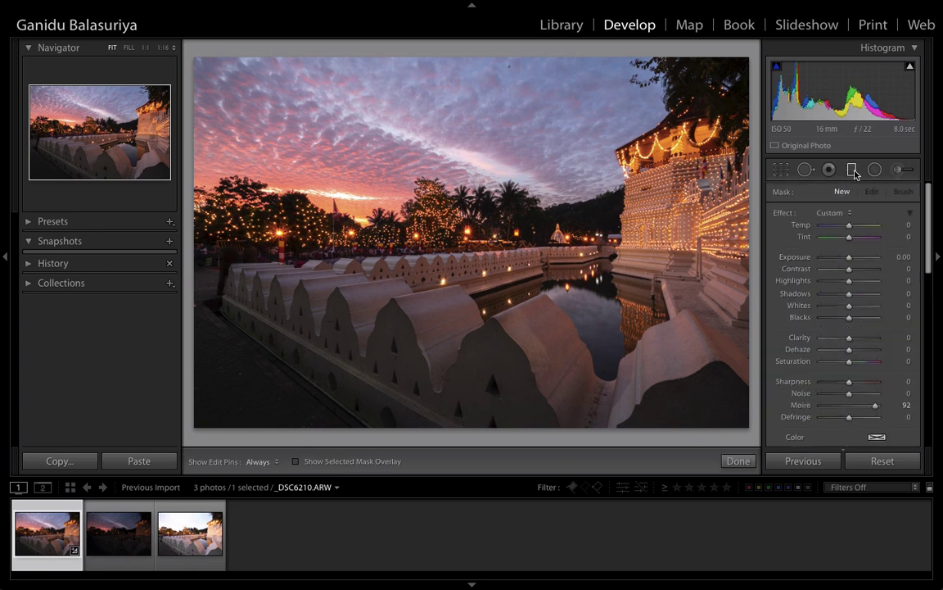
{"action": "left_click_drag", "start_coordinate": [385, 62], "coordinate": [422, 222]}
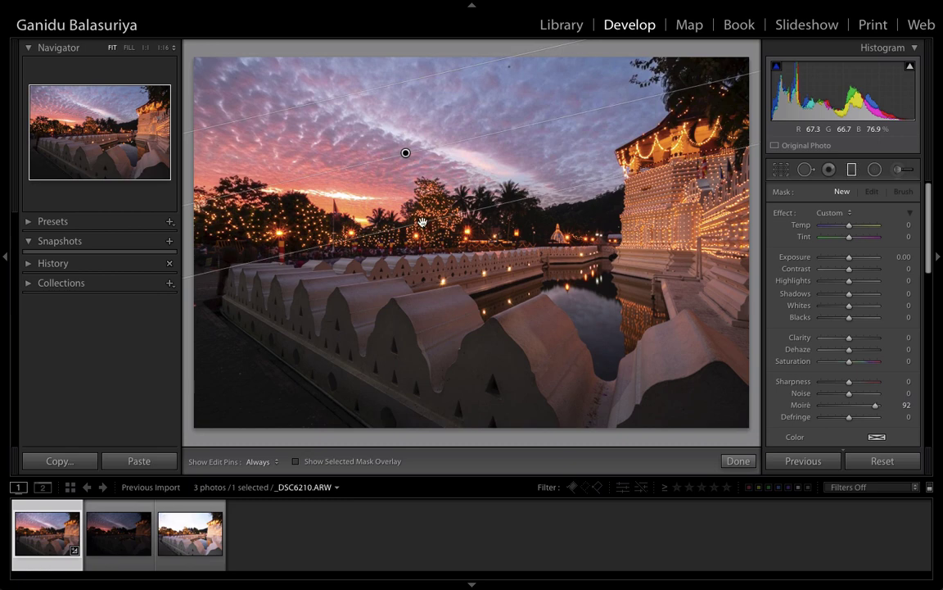
{"action": "left_click", "coordinate": [422, 222]}
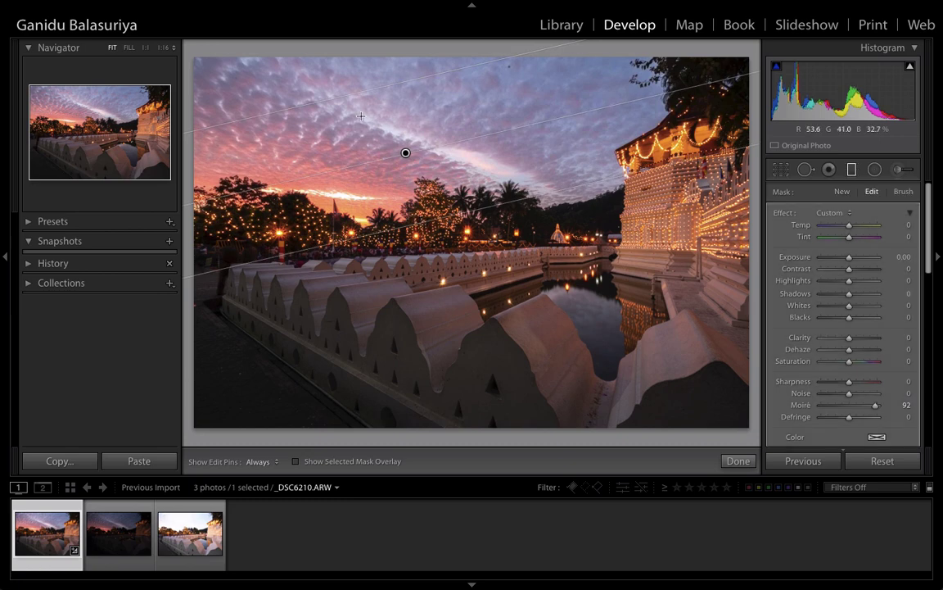
{"action": "left_click", "coordinate": [297, 461]}
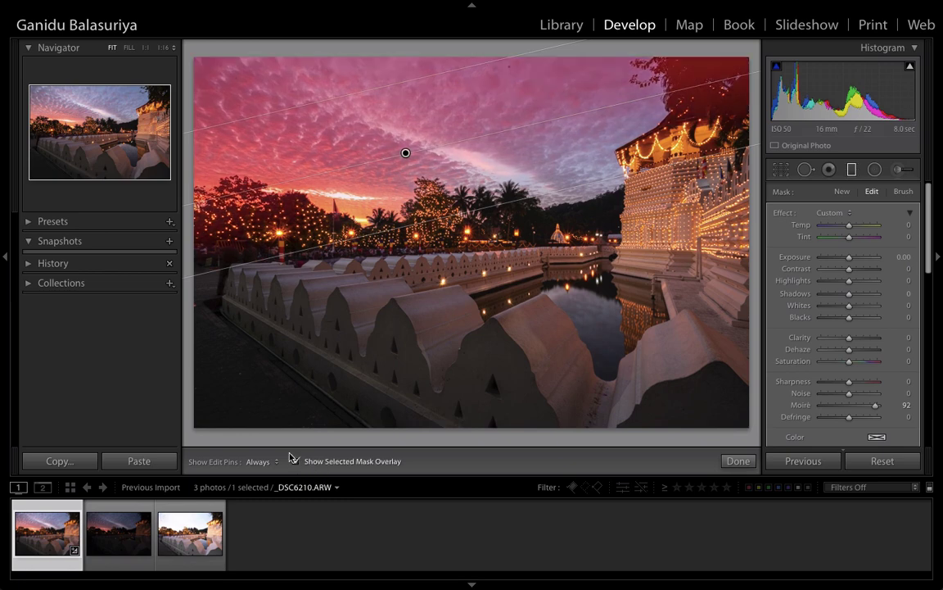
{"action": "left_click", "coordinate": [296, 461]}
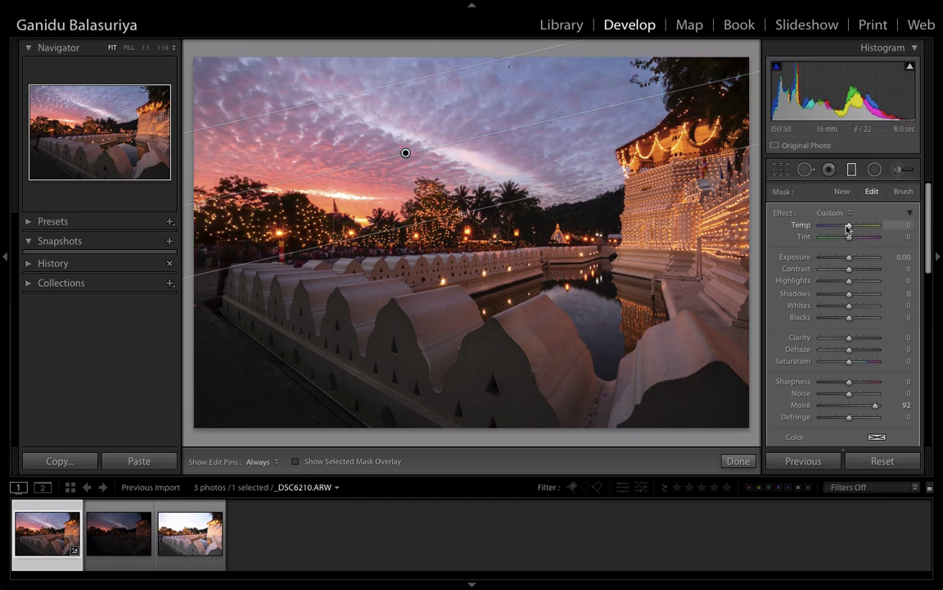
{"action": "left_click_drag", "start_coordinate": [848, 228], "coordinate": [837, 232]}
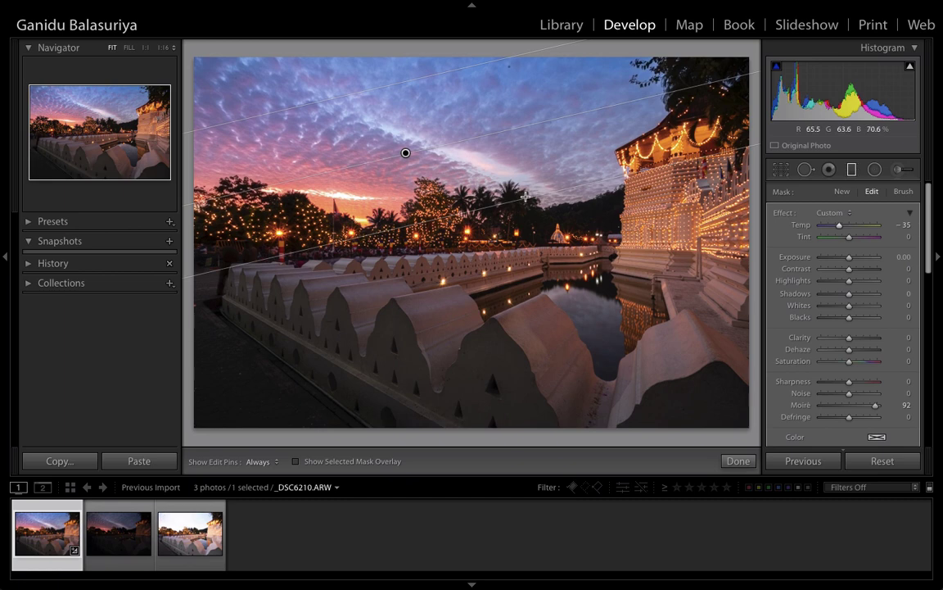
{"action": "left_click_drag", "start_coordinate": [525, 202], "coordinate": [528, 211]}
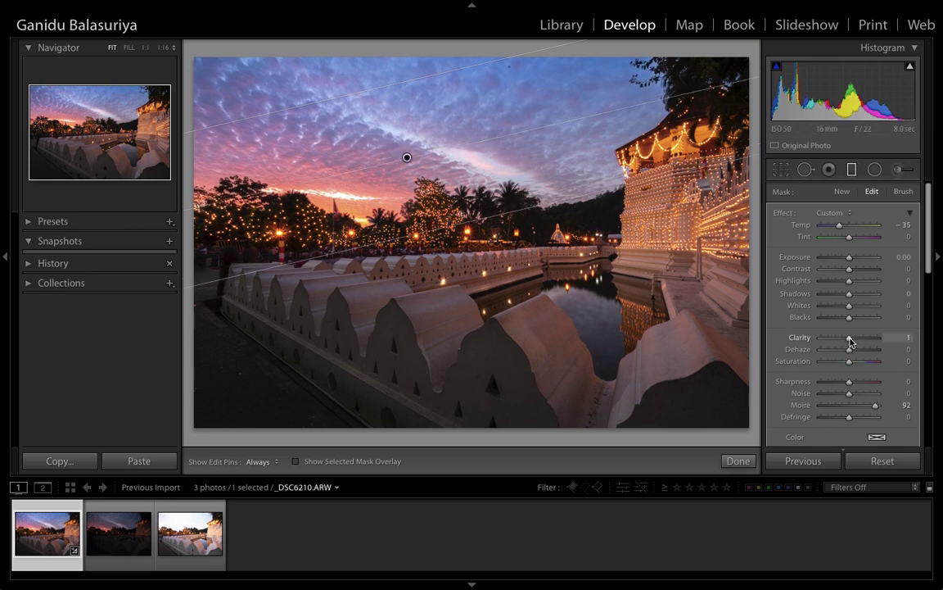
{"action": "left_click_drag", "start_coordinate": [850, 339], "coordinate": [859, 338]}
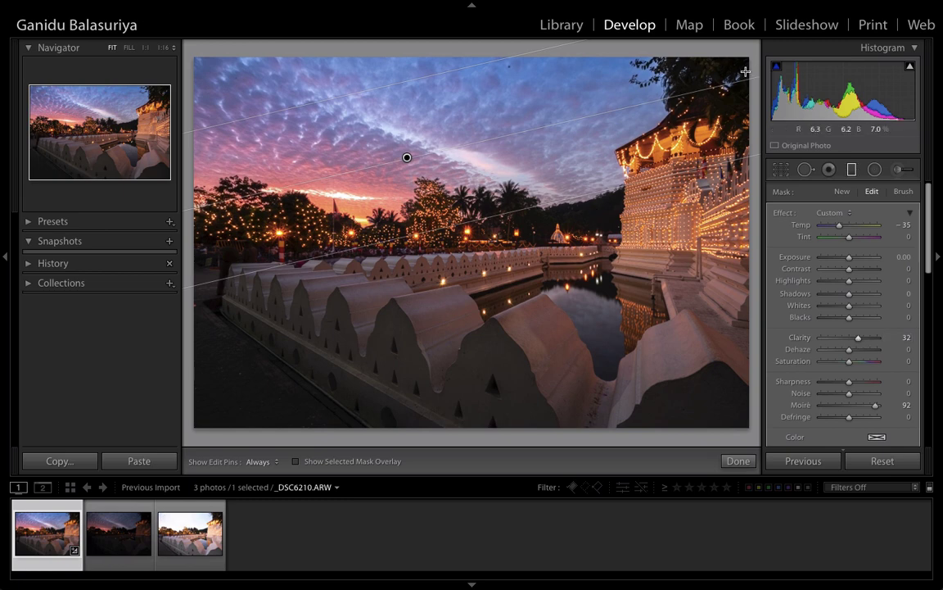
- Add a sideways graduated filter at Exposure +0.50, widened to brighten the temple side
{"action": "key", "text": "m"}
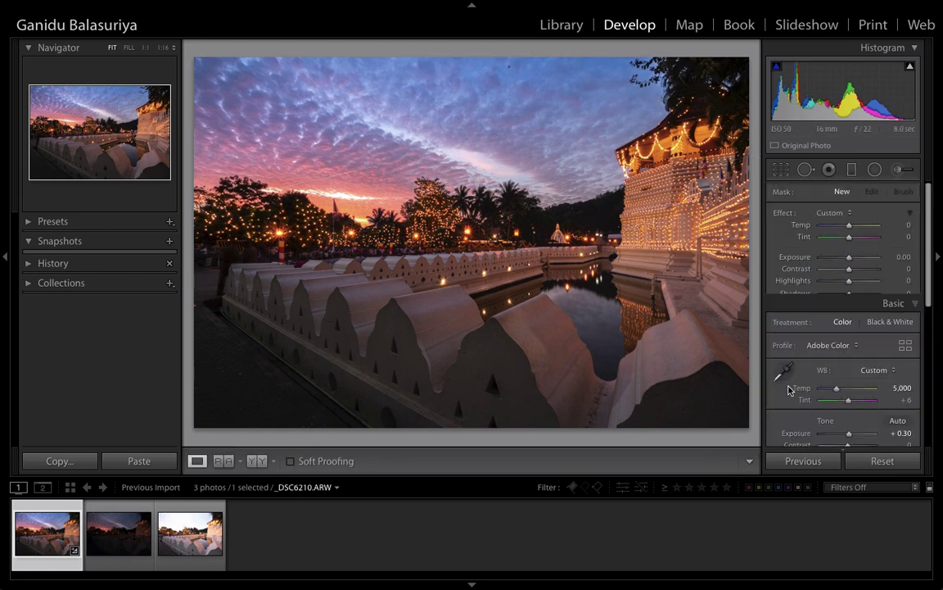
{"action": "left_click", "coordinate": [851, 169]}
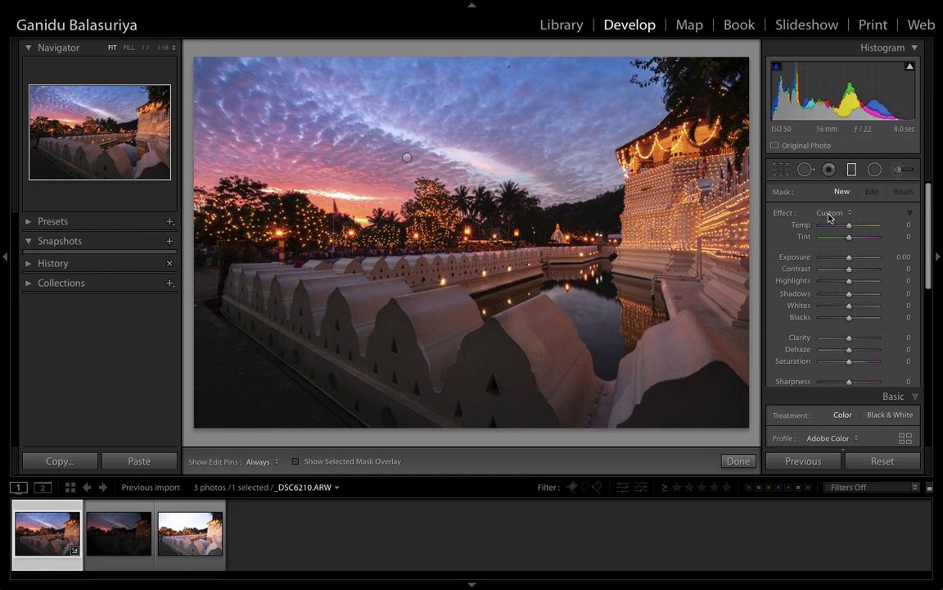
{"action": "left_click", "coordinate": [738, 461]}
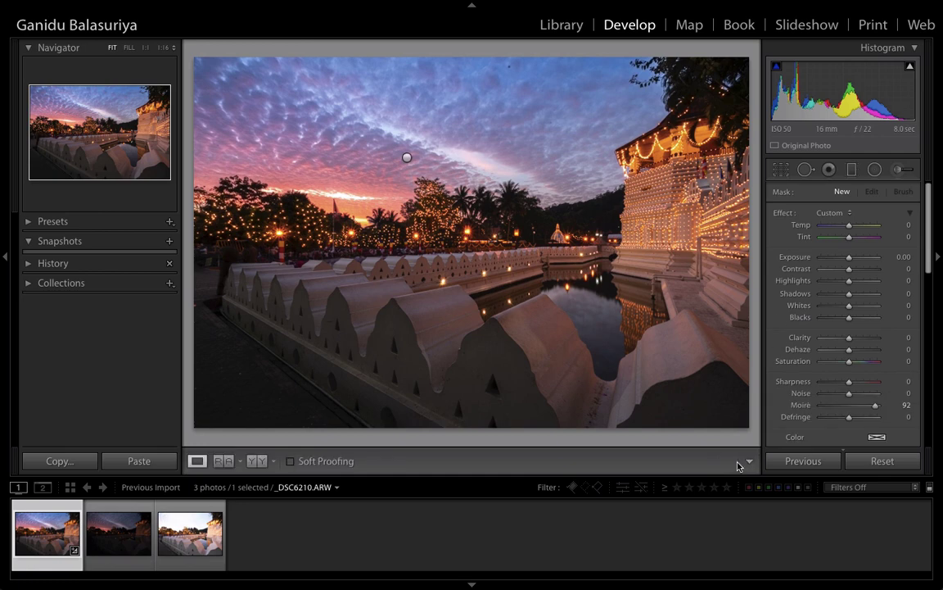
{"action": "left_click", "coordinate": [851, 171]}
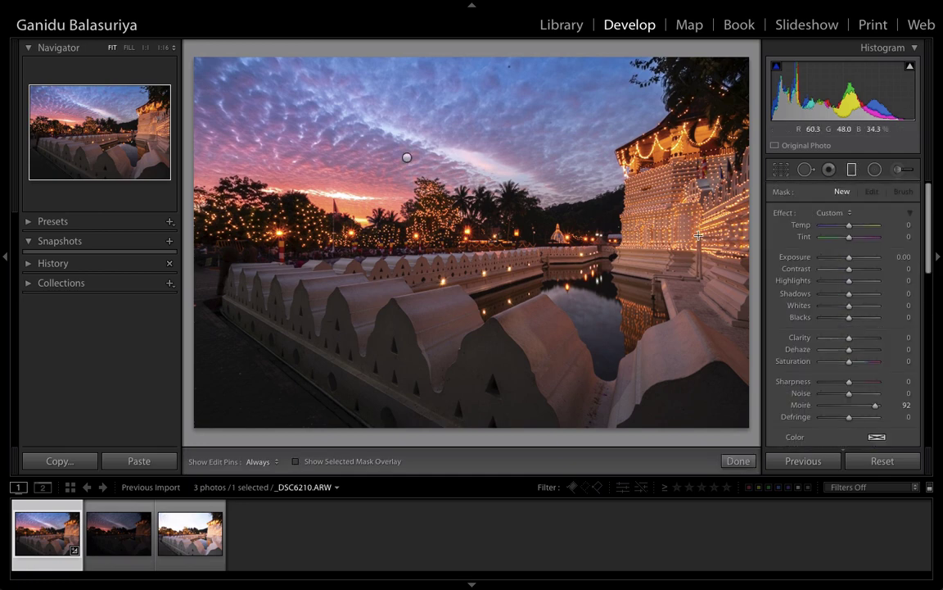
{"action": "left_click_drag", "start_coordinate": [698, 235], "coordinate": [373, 236]}
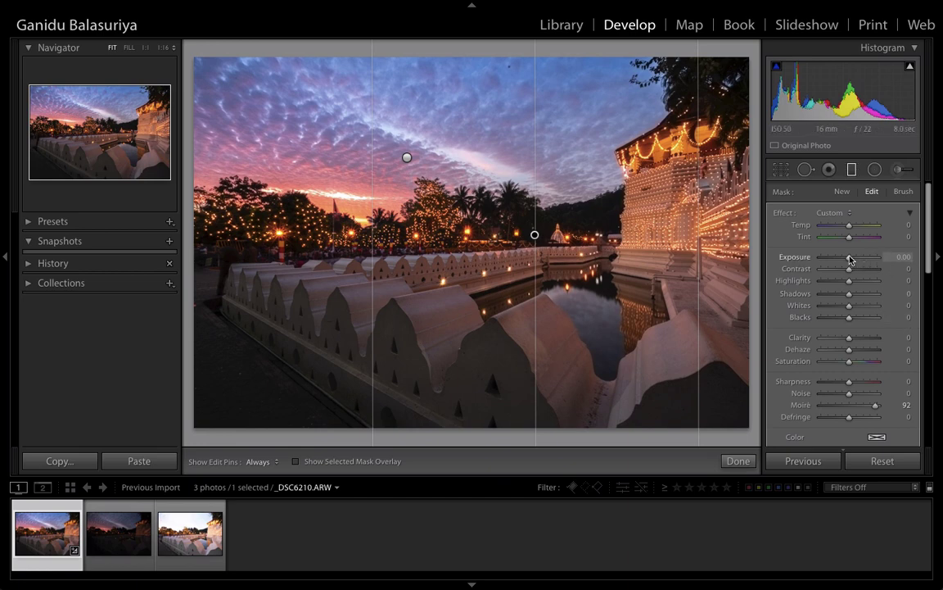
{"action": "left_click_drag", "start_coordinate": [850, 259], "coordinate": [852, 259]}
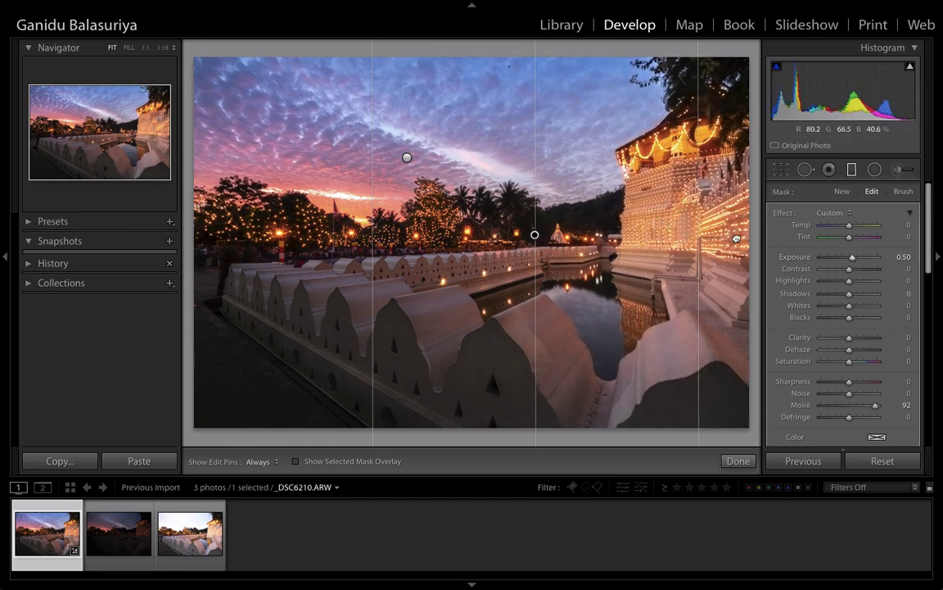
{"action": "left_click_drag", "start_coordinate": [698, 235], "coordinate": [753, 237]}
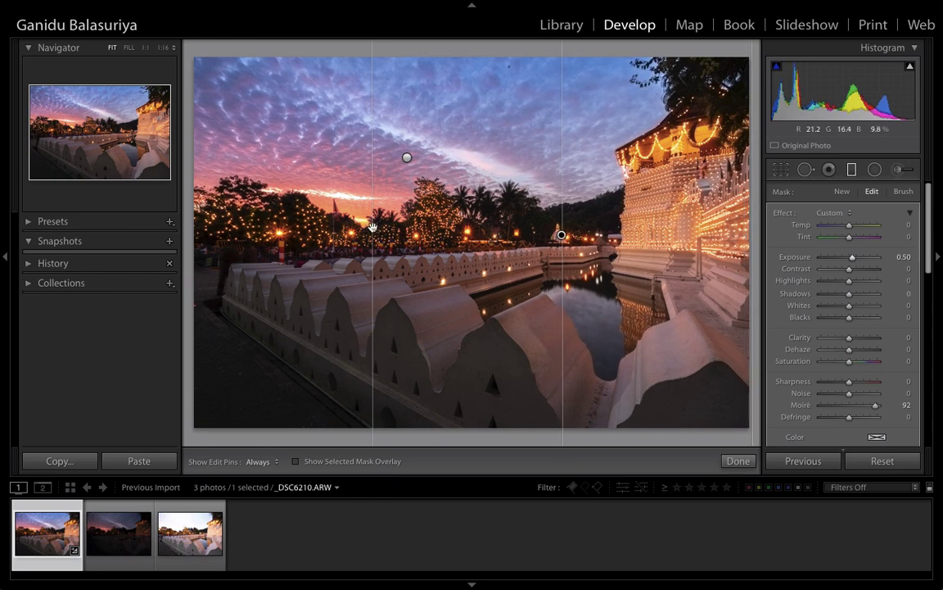
{"action": "left_click_drag", "start_coordinate": [373, 227], "coordinate": [185, 215]}
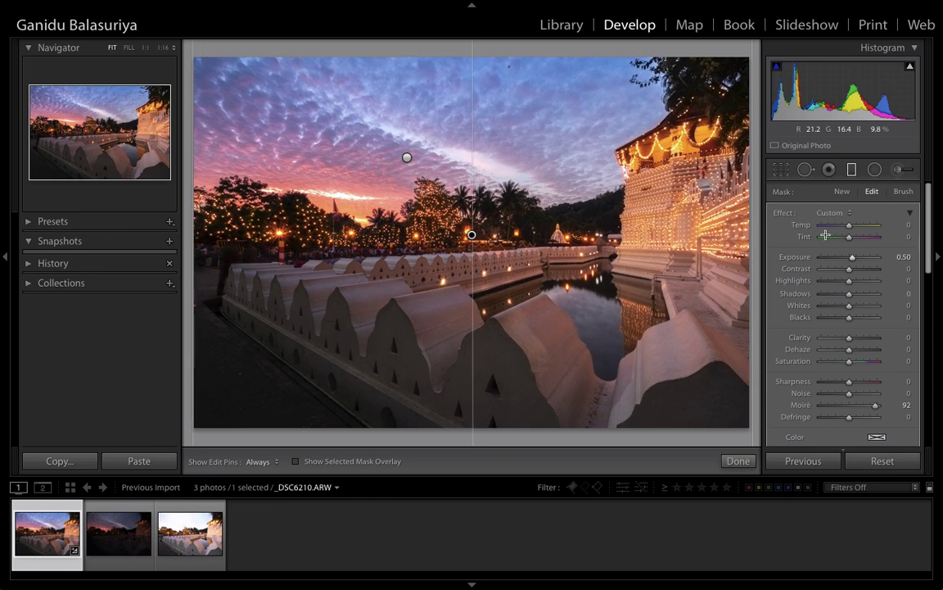
{"action": "left_click", "coordinate": [737, 461]}
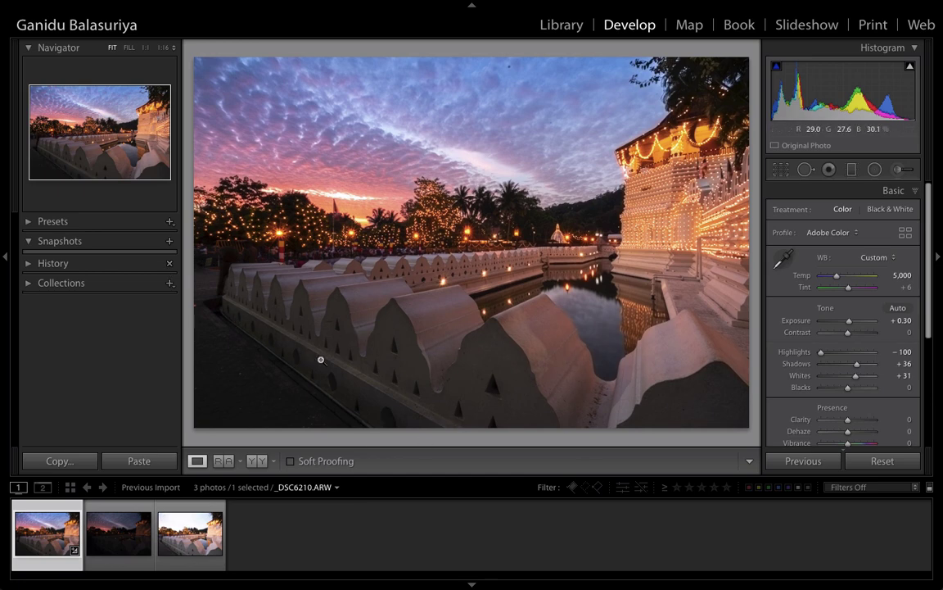
- Add an angled graduated filter over the foreground wall with Shadows at 29
{"action": "left_click", "coordinate": [852, 170]}
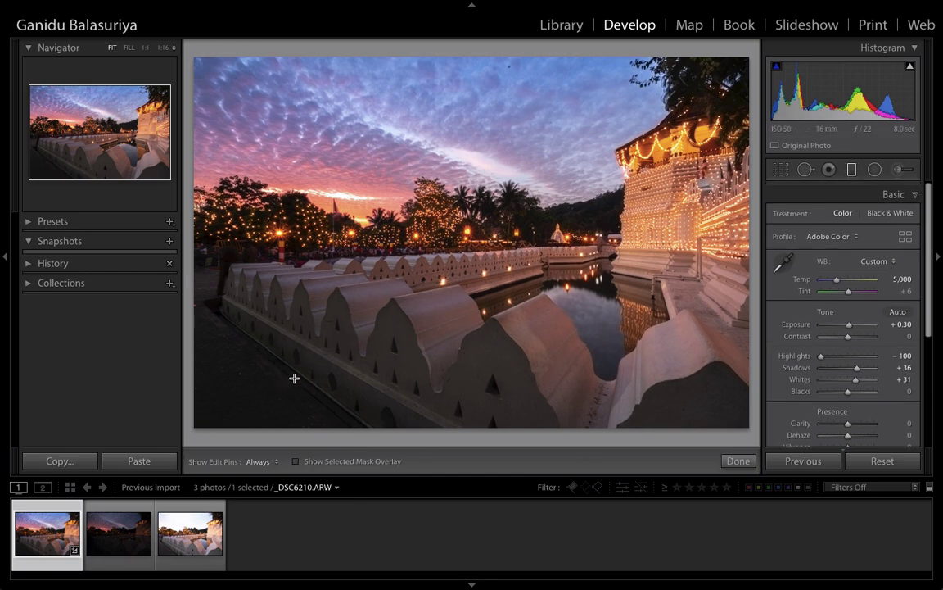
{"action": "left_click_drag", "start_coordinate": [327, 388], "coordinate": [359, 242]}
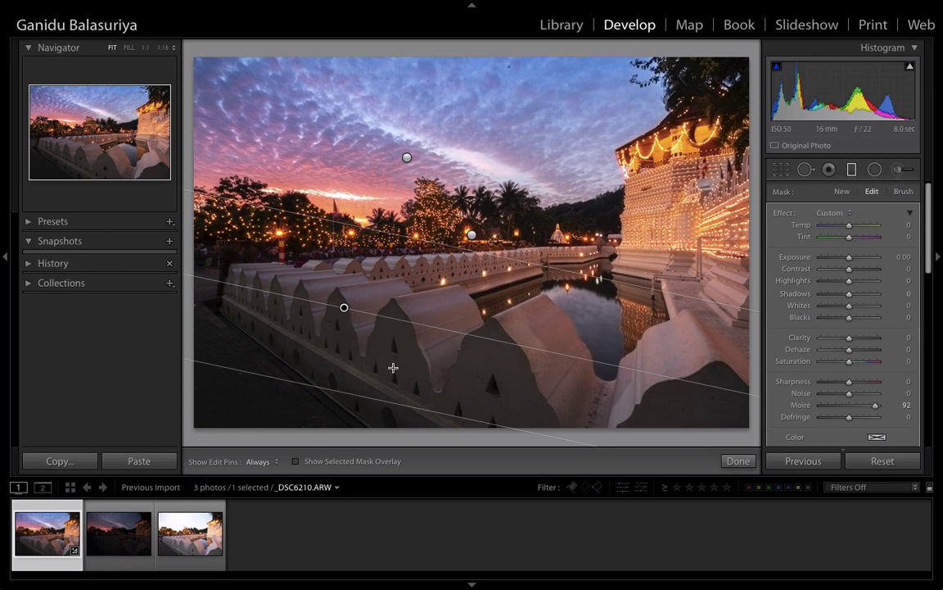
{"action": "left_click_drag", "start_coordinate": [866, 294], "coordinate": [858, 296]}
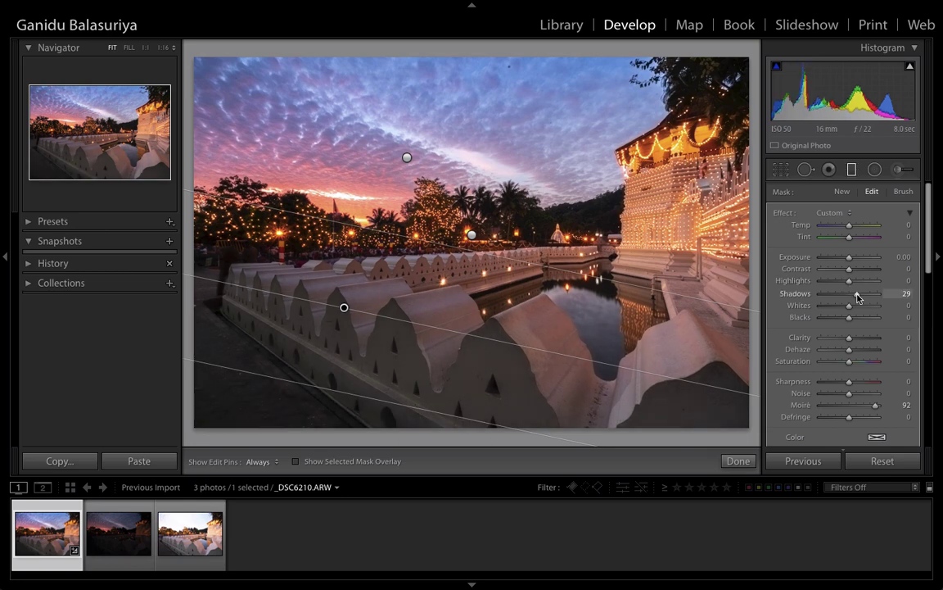
{"action": "left_click", "coordinate": [739, 461]}
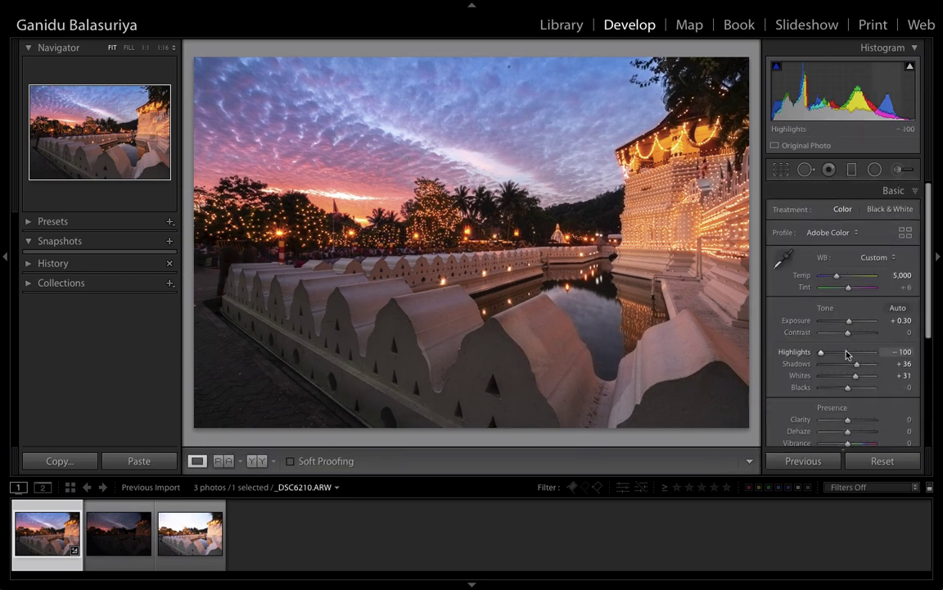
- Set overall Saturation to +25 after trying +100 and resetting it to zero
{"action": "scroll", "coordinate": [848, 353], "scroll_direction": "down", "scroll_amount": 2}
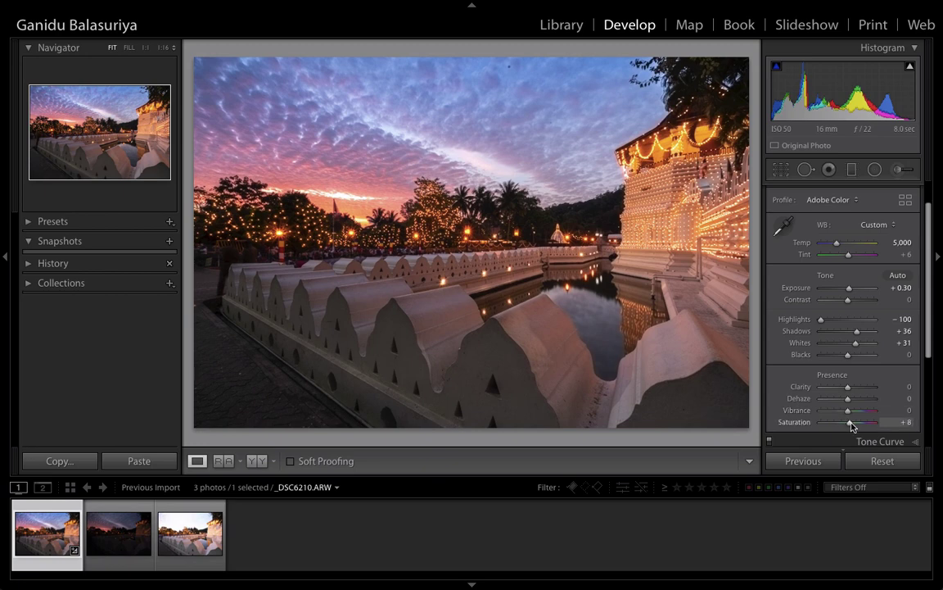
{"action": "left_click_drag", "start_coordinate": [850, 426], "coordinate": [855, 426]}
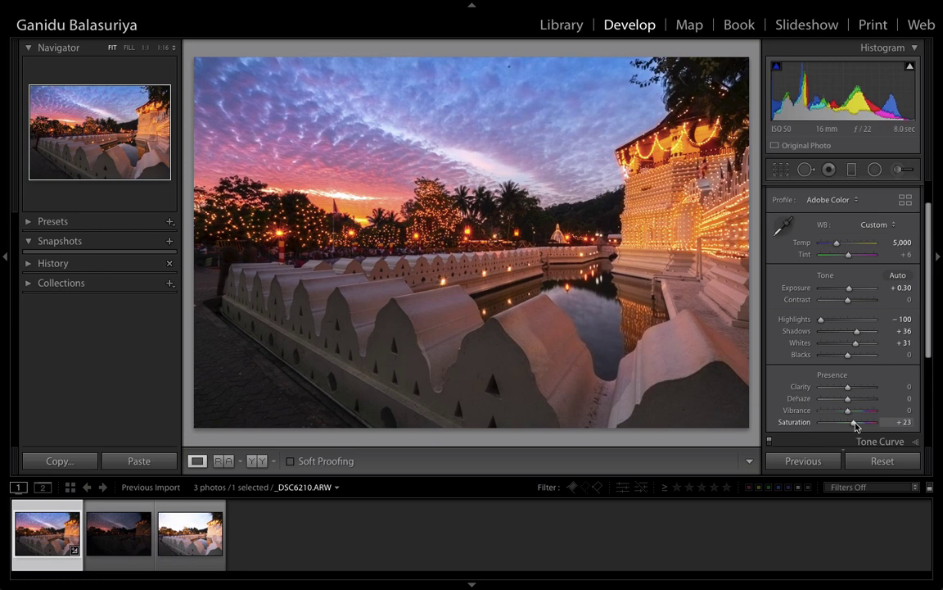
{"action": "left_click_drag", "start_coordinate": [856, 426], "coordinate": [891, 395]}
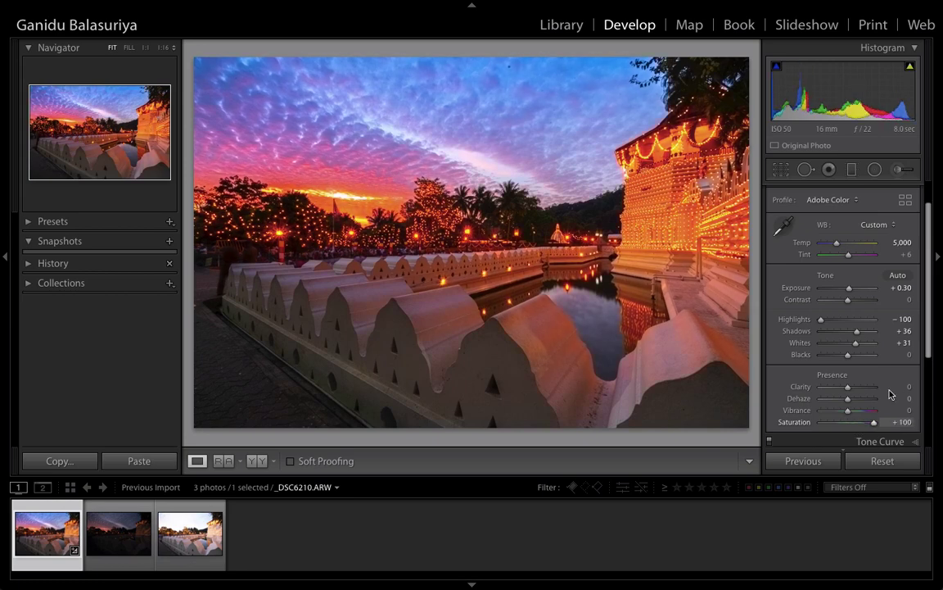
{"action": "double_click", "coordinate": [809, 423]}
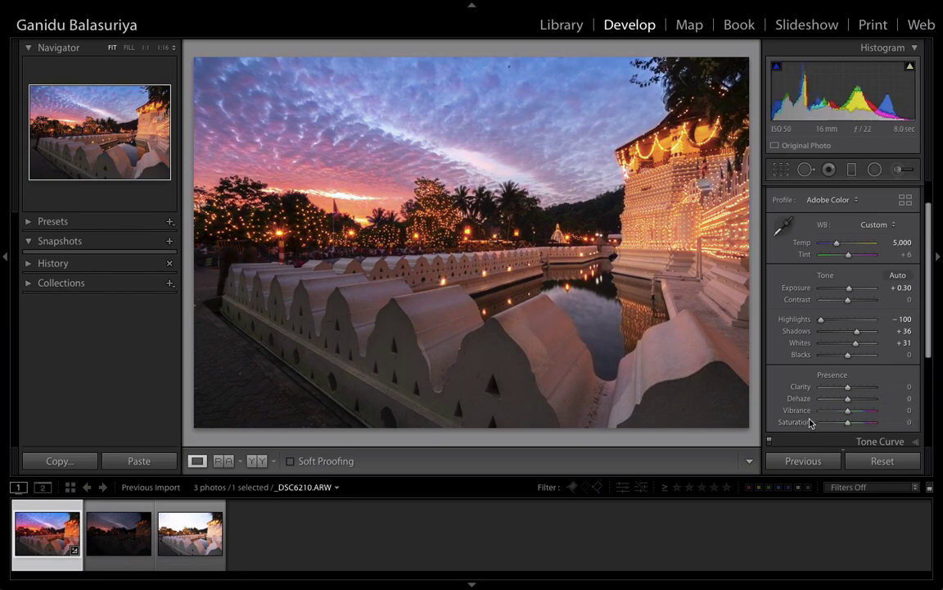
{"action": "left_click_drag", "start_coordinate": [848, 424], "coordinate": [854, 427]}
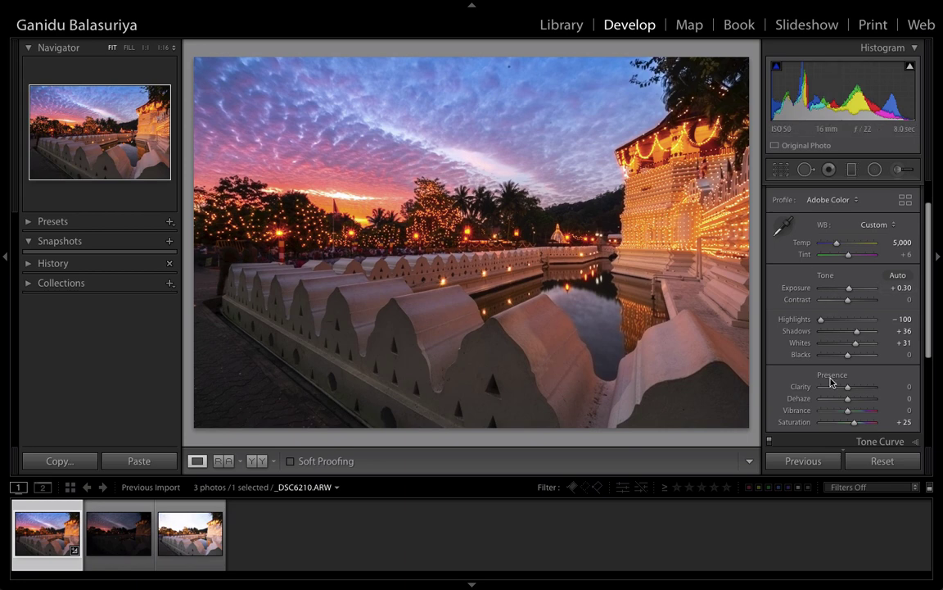
- Shift the Orange hue to +24 in the HSL Hue panel
{"action": "scroll", "coordinate": [831, 383], "scroll_direction": "down", "scroll_amount": 5}
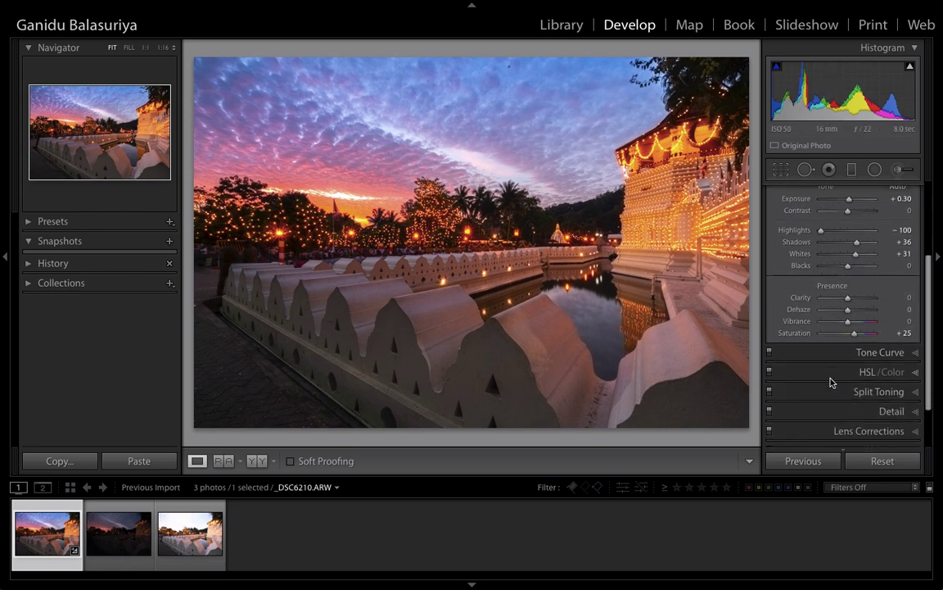
{"action": "left_click", "coordinate": [825, 366]}
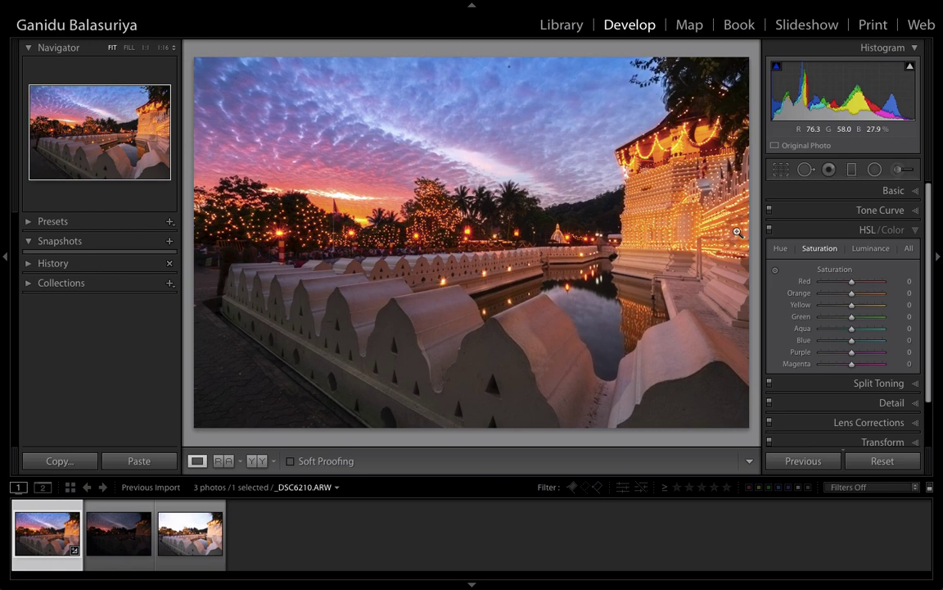
{"action": "left_click", "coordinate": [780, 249]}
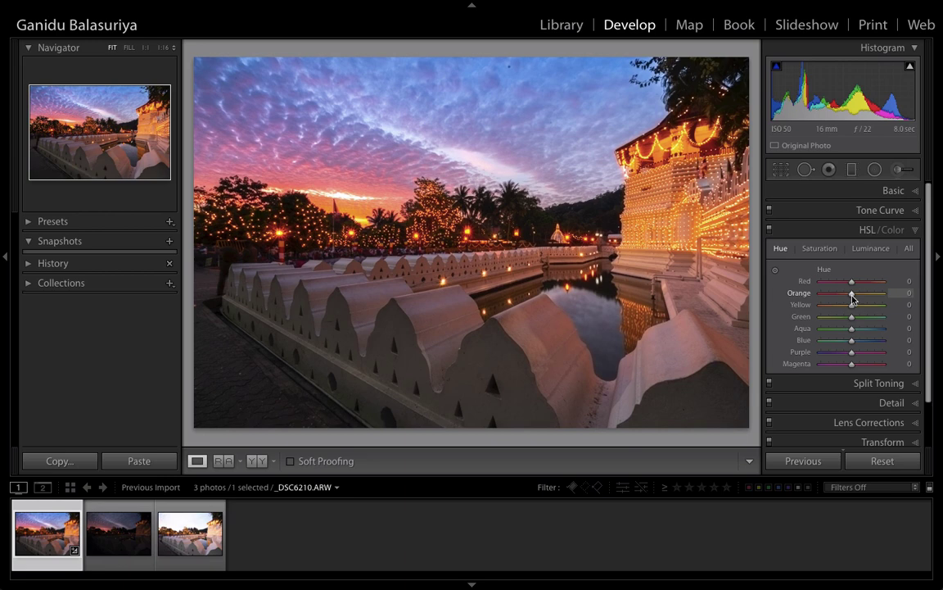
{"action": "left_click_drag", "start_coordinate": [852, 295], "coordinate": [860, 296]}
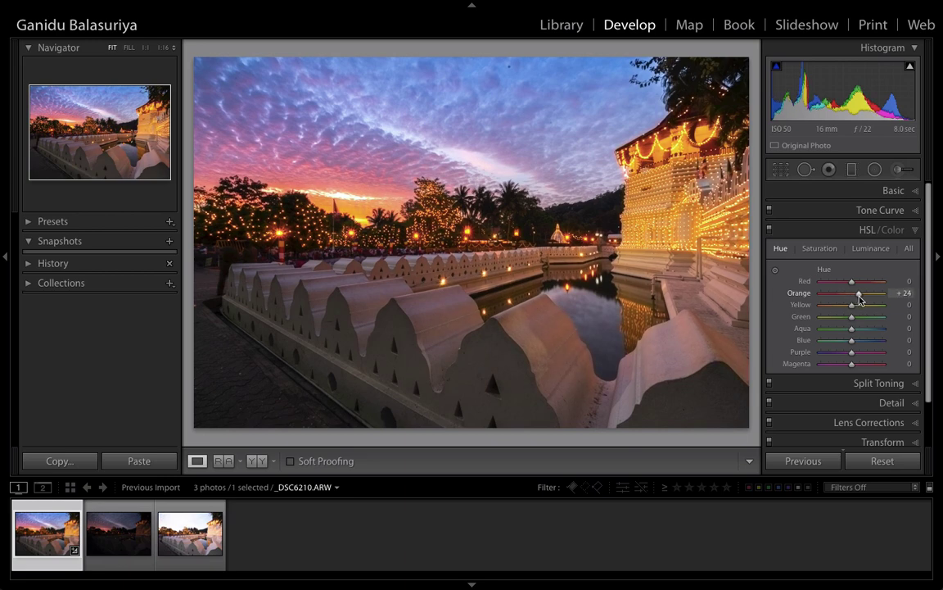
- Try and reset the Red and Yellow hues, then set Yellow hue to -6
{"action": "left_click_drag", "start_coordinate": [852, 281], "coordinate": [850, 281]}
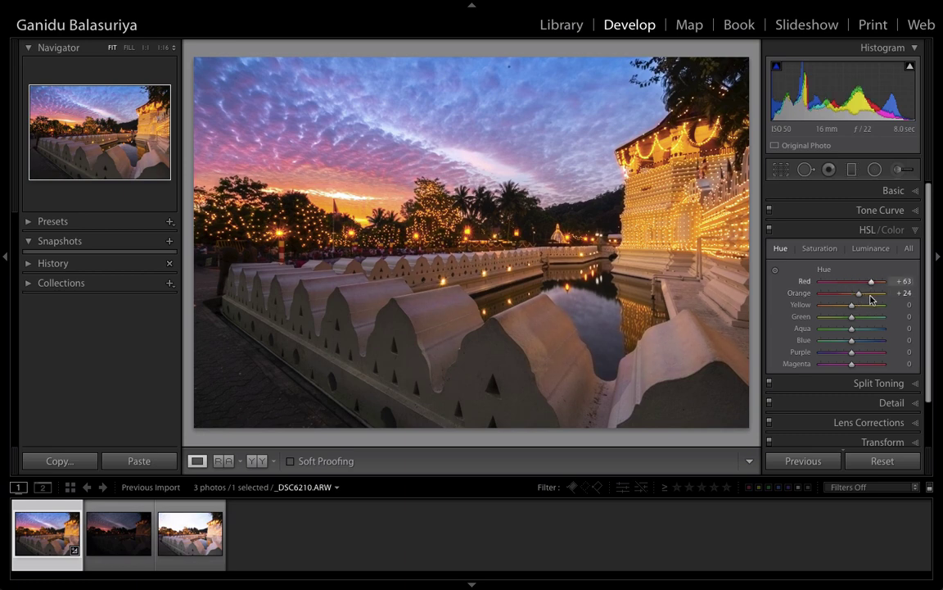
{"action": "double_click", "coordinate": [805, 281]}
{"action": "left_click_drag", "start_coordinate": [851, 306], "coordinate": [837, 320]}
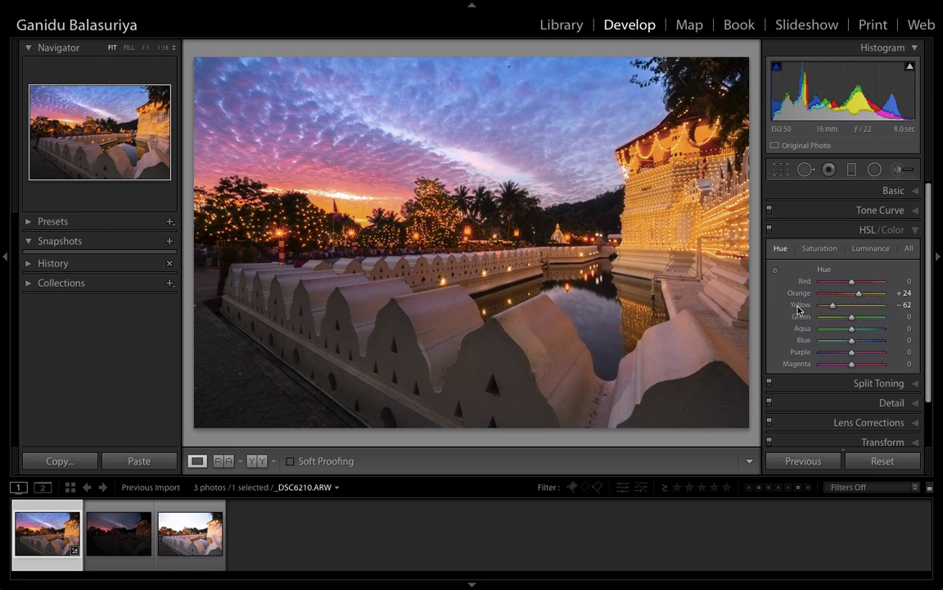
{"action": "double_click", "coordinate": [833, 305]}
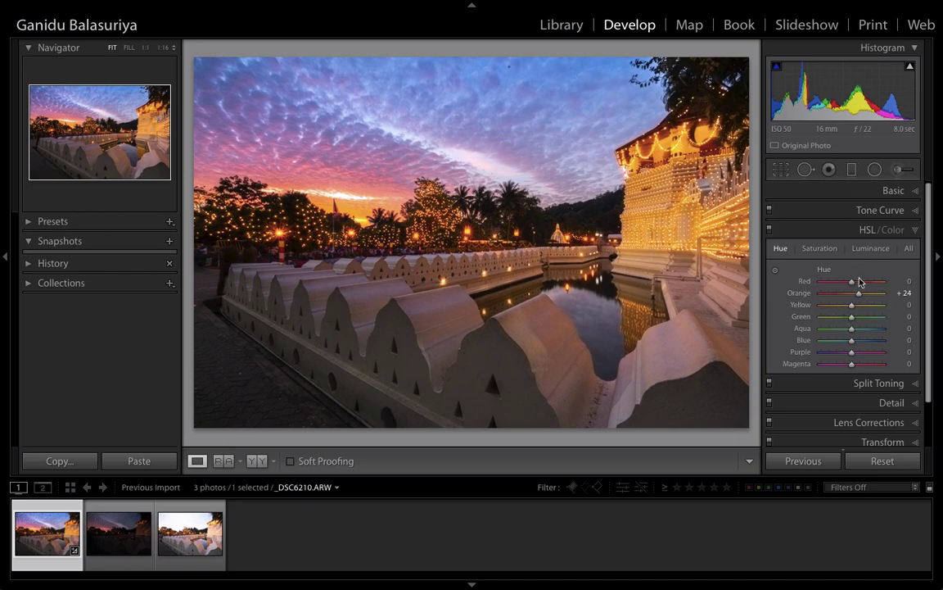
{"action": "left_click_drag", "start_coordinate": [852, 309], "coordinate": [848, 310]}
{"action": "left_click", "coordinate": [867, 249]}
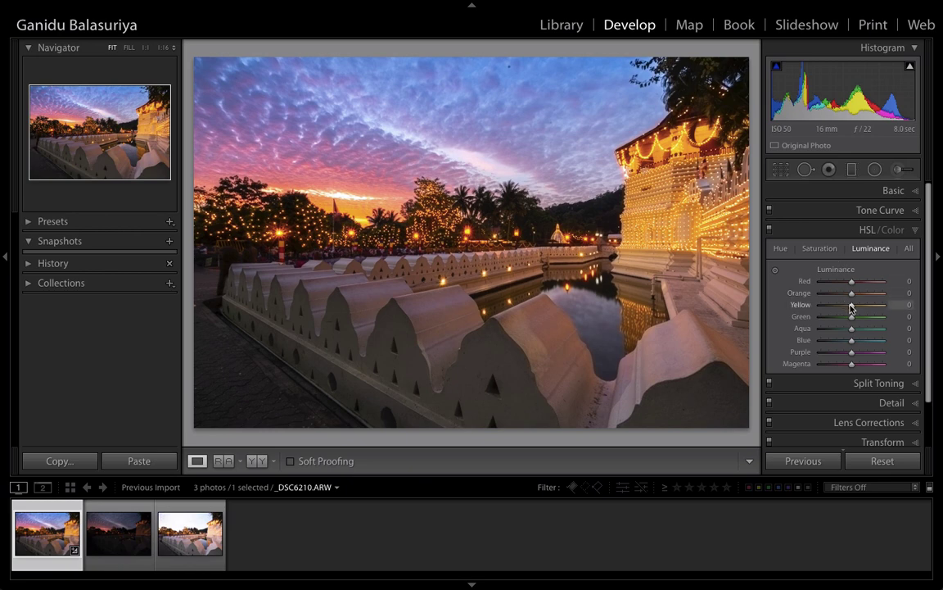
- Raise Yellow luminance to about +59, then shift the Blue hue toward purple
{"action": "mouse_move", "coordinate": [851, 307]}
{"action": "left_mouse_down"}
{"action": "mouse_move", "coordinate": [871, 310]}
{"action": "mouse_move", "coordinate": [858, 293]}
{"action": "mouse_move", "coordinate": [854, 303]}
{"action": "left_mouse_up"}
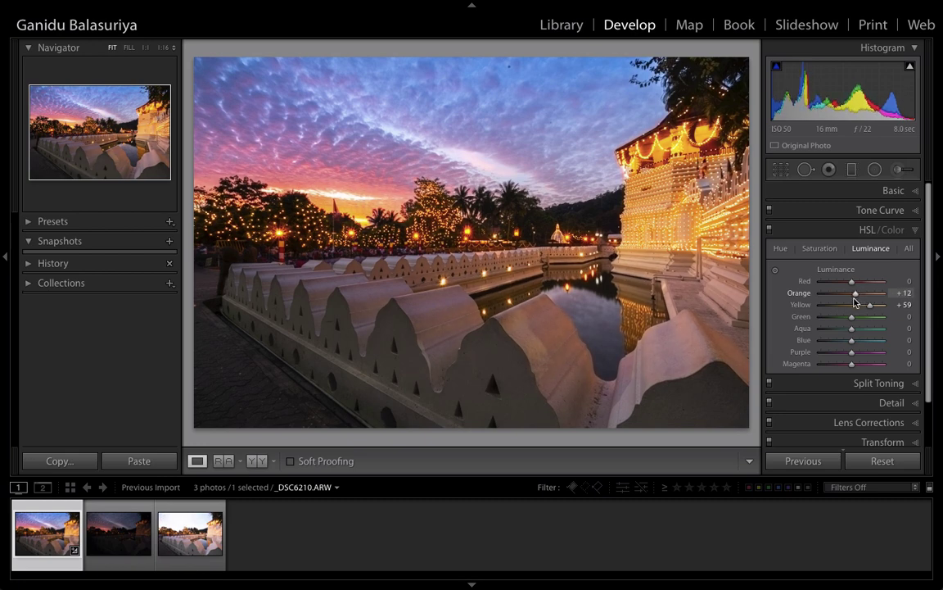
{"action": "left_click", "coordinate": [781, 248]}
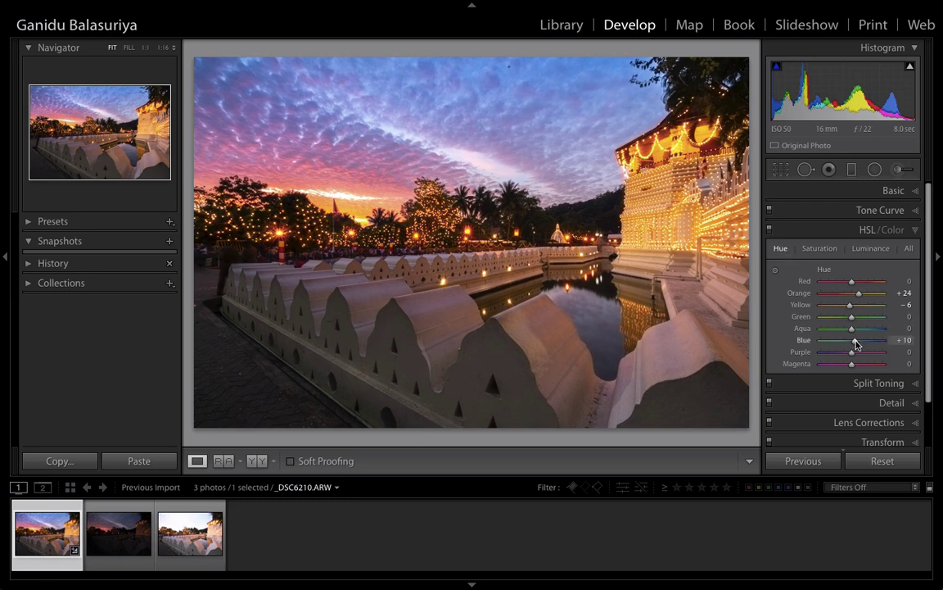
{"action": "left_click_drag", "start_coordinate": [852, 343], "coordinate": [853, 346]}
- Set HSL Blue saturation to exactly +20, then collapse the HSL panel
{"action": "left_click", "coordinate": [818, 248]}
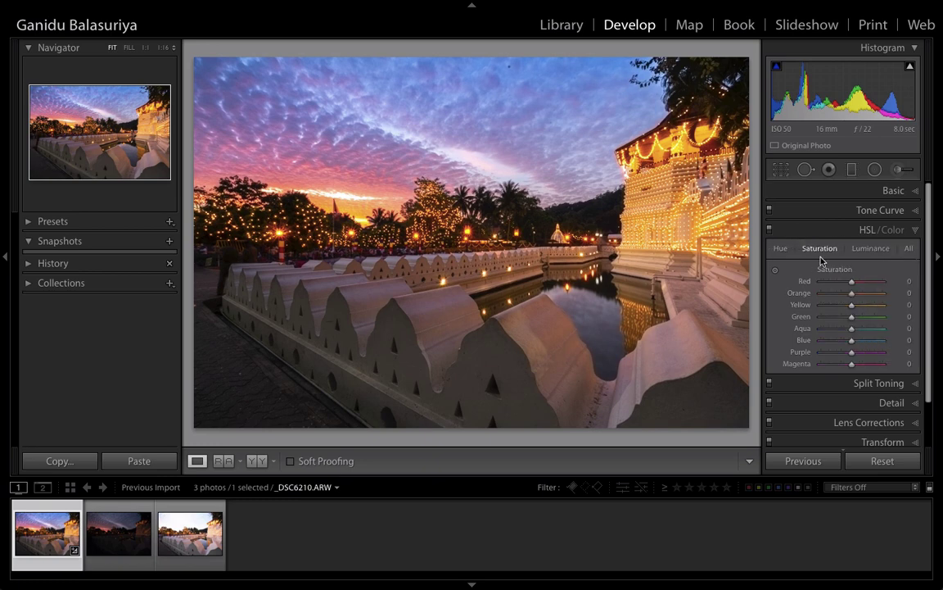
{"action": "left_click_drag", "start_coordinate": [852, 340], "coordinate": [857, 345]}
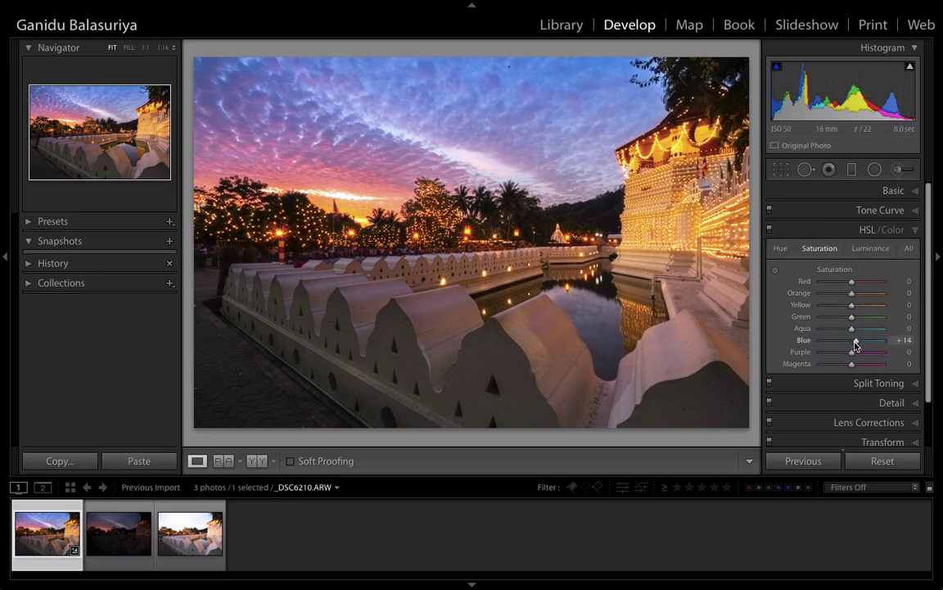
{"action": "left_click", "coordinate": [901, 340]}
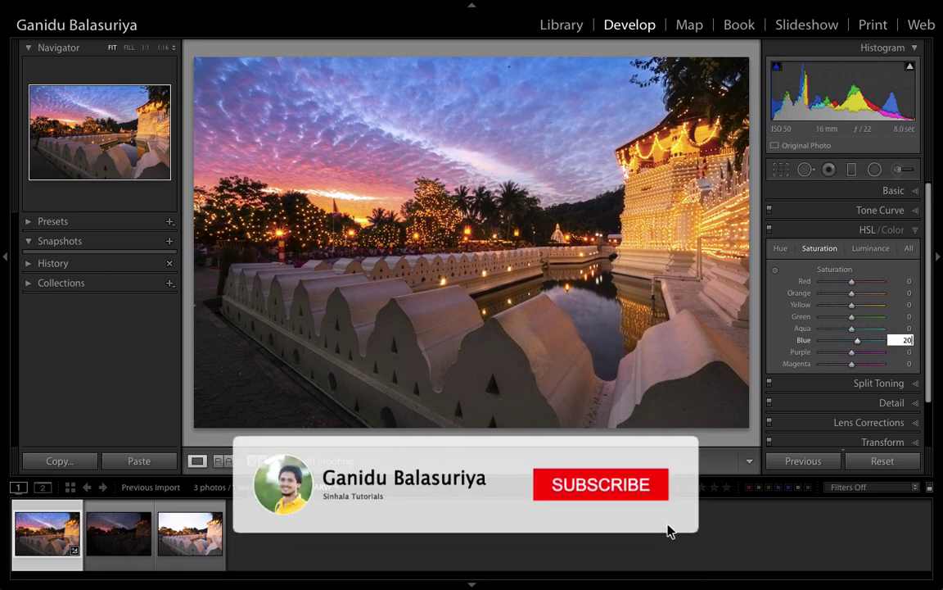
{"action": "type", "text": "20"}
{"action": "key", "text": "Return"}
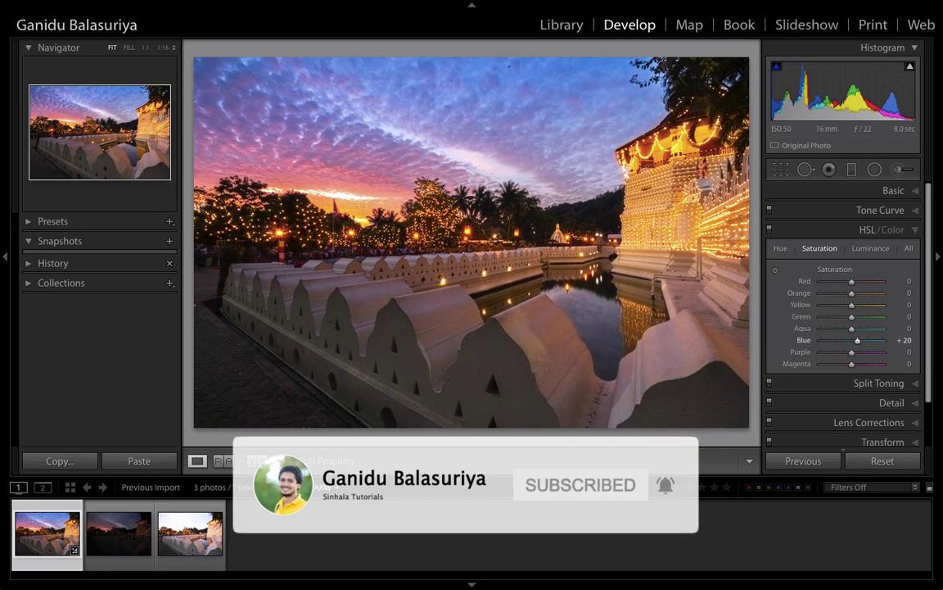
{"action": "key", "text": "ctrl+3"}
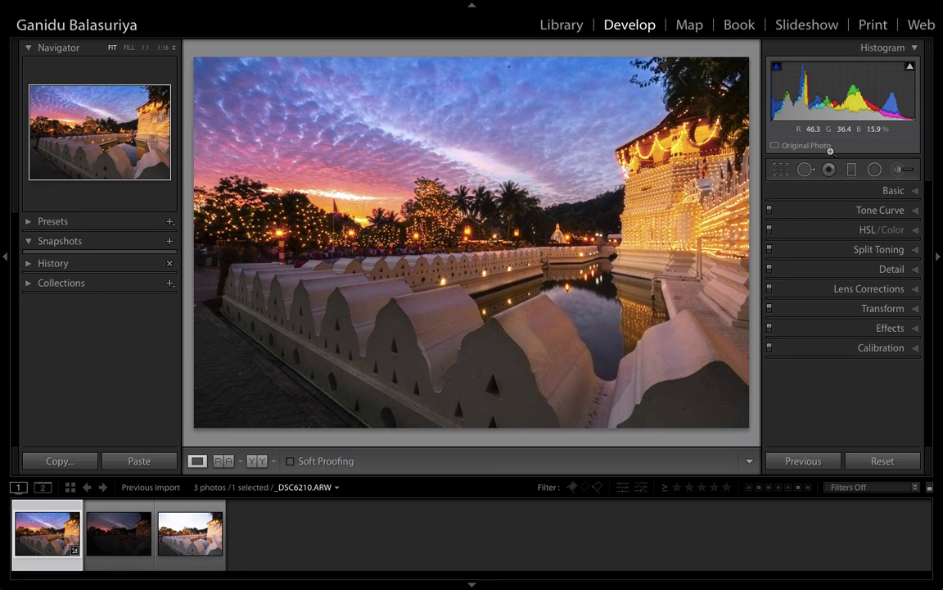
- Add an enlarged radial filter over the foreground wall with Exposure 0.33 and Clarity 30
{"action": "left_click", "coordinate": [874, 172]}
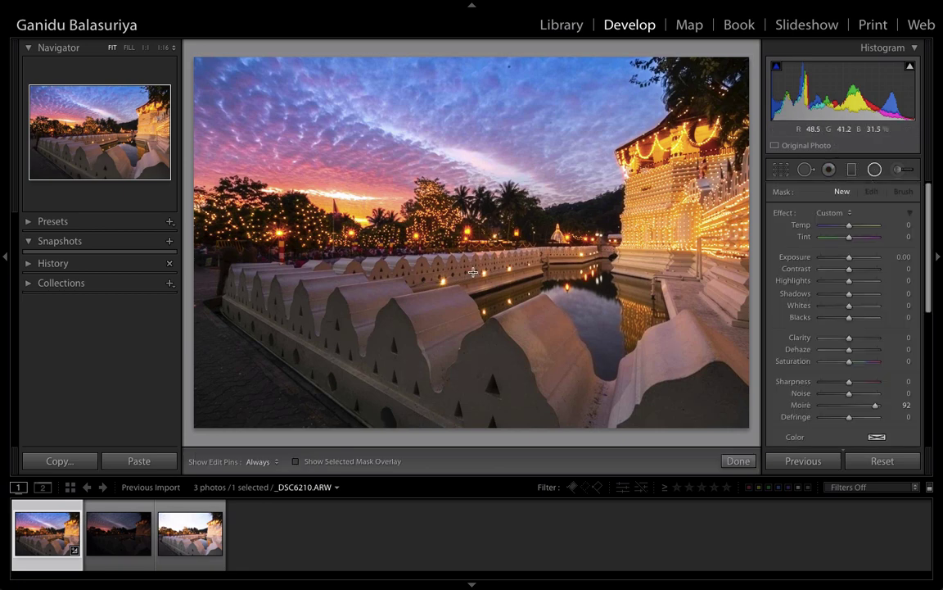
{"action": "left_click_drag", "start_coordinate": [472, 272], "coordinate": [778, 311]}
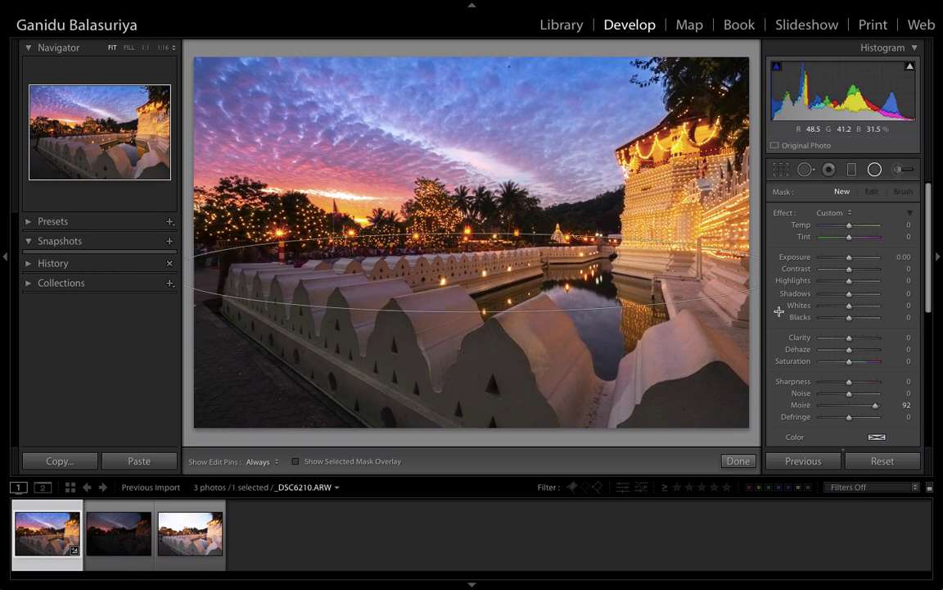
{"action": "left_click_drag", "start_coordinate": [850, 259], "coordinate": [853, 258]}
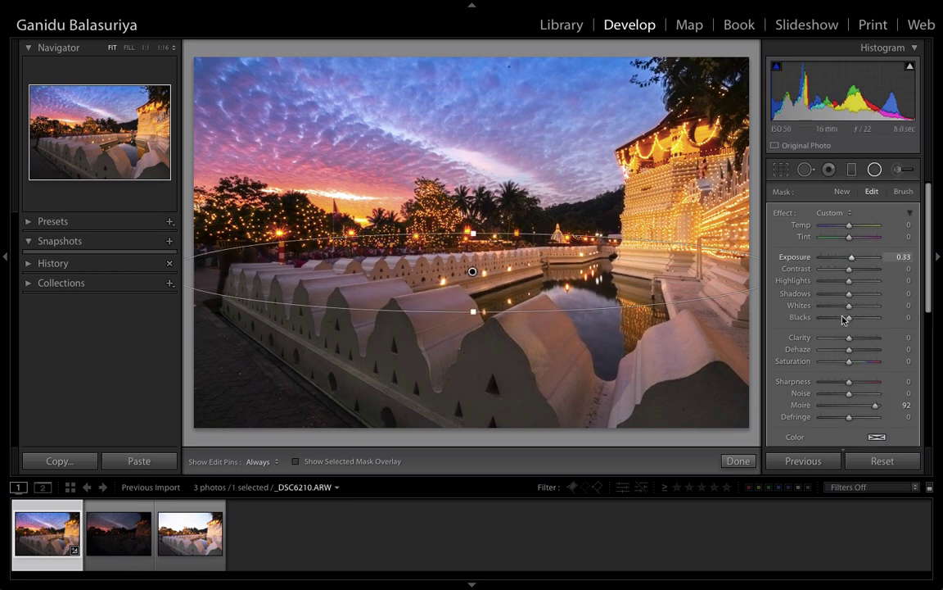
{"action": "left_click_drag", "start_coordinate": [850, 338], "coordinate": [865, 343]}
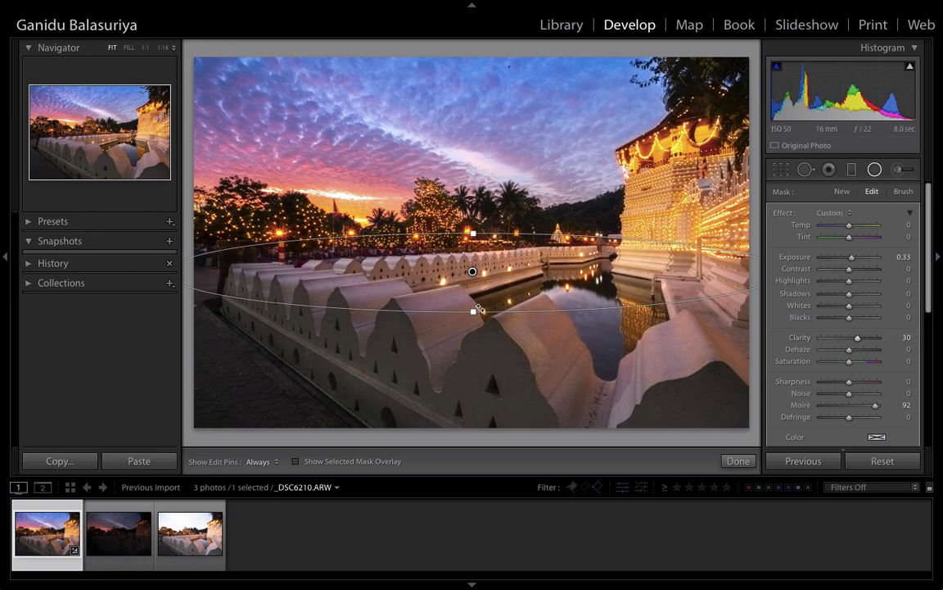
{"action": "left_click_drag", "start_coordinate": [473, 313], "coordinate": [474, 337]}
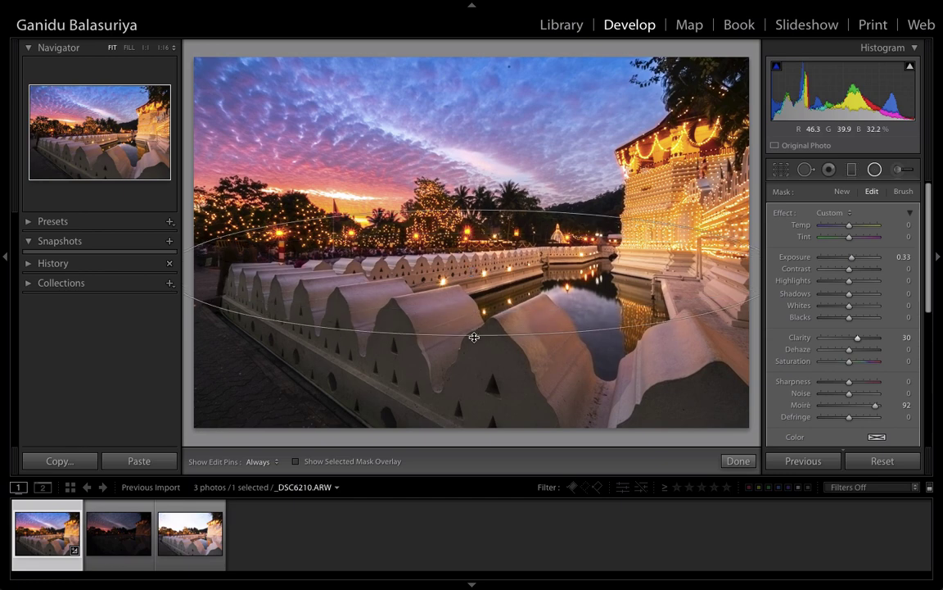
{"action": "left_click", "coordinate": [737, 461]}
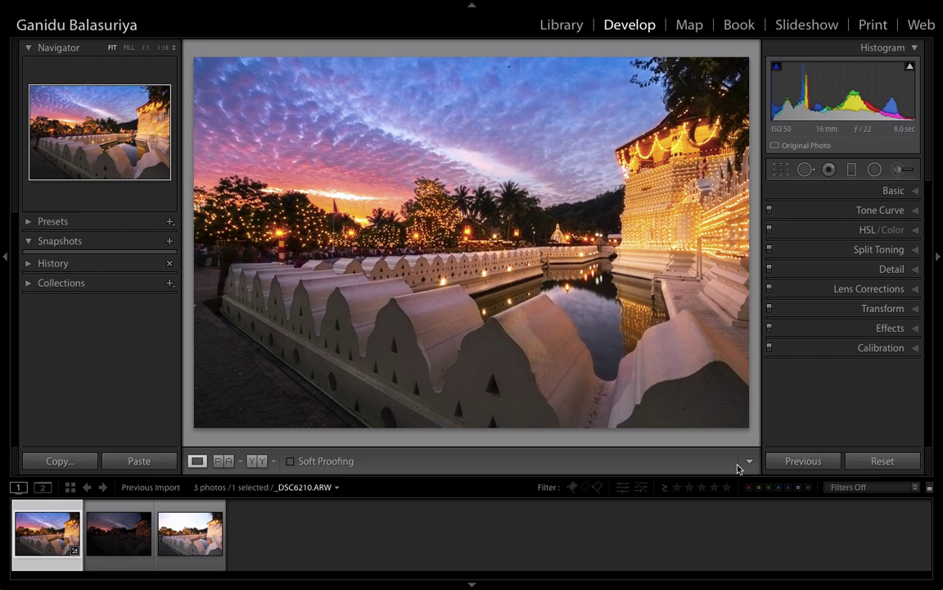
- Send _DSC6210.ARW to Adobe Photoshop CC 2018 via Edit In
{"action": "right_click", "coordinate": [382, 270]}
{"action": "mouse_move", "coordinate": [426, 318]}
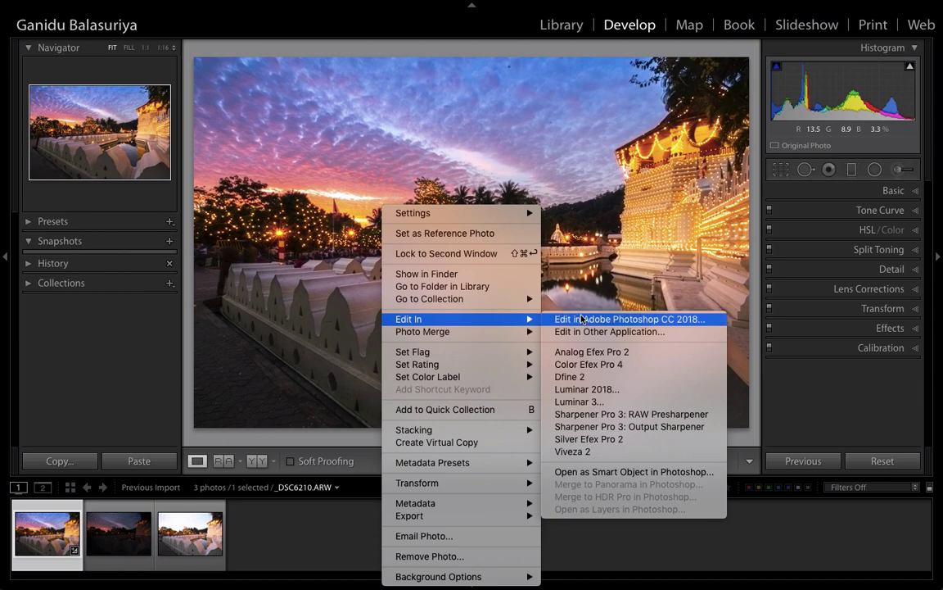
{"action": "left_click", "coordinate": [582, 318]}
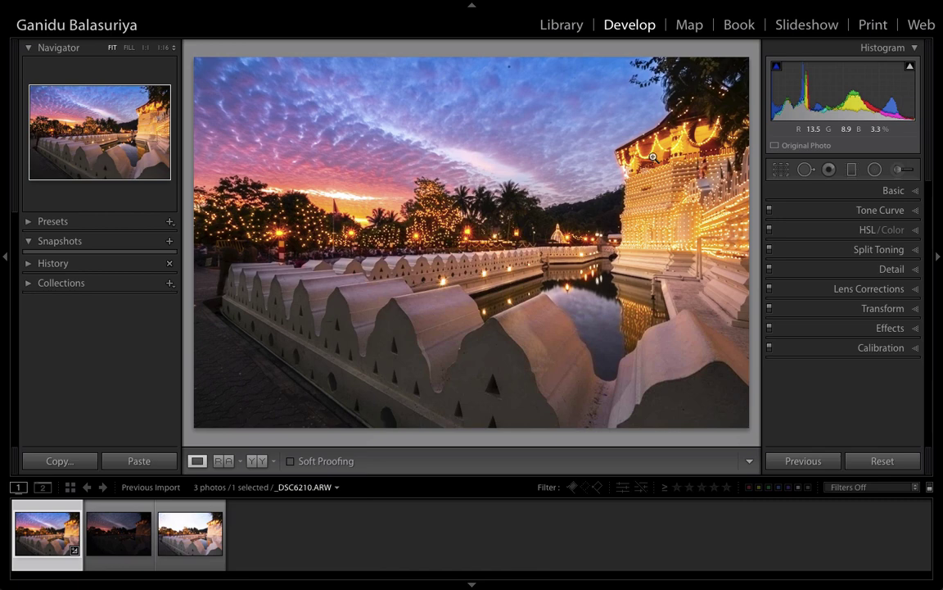